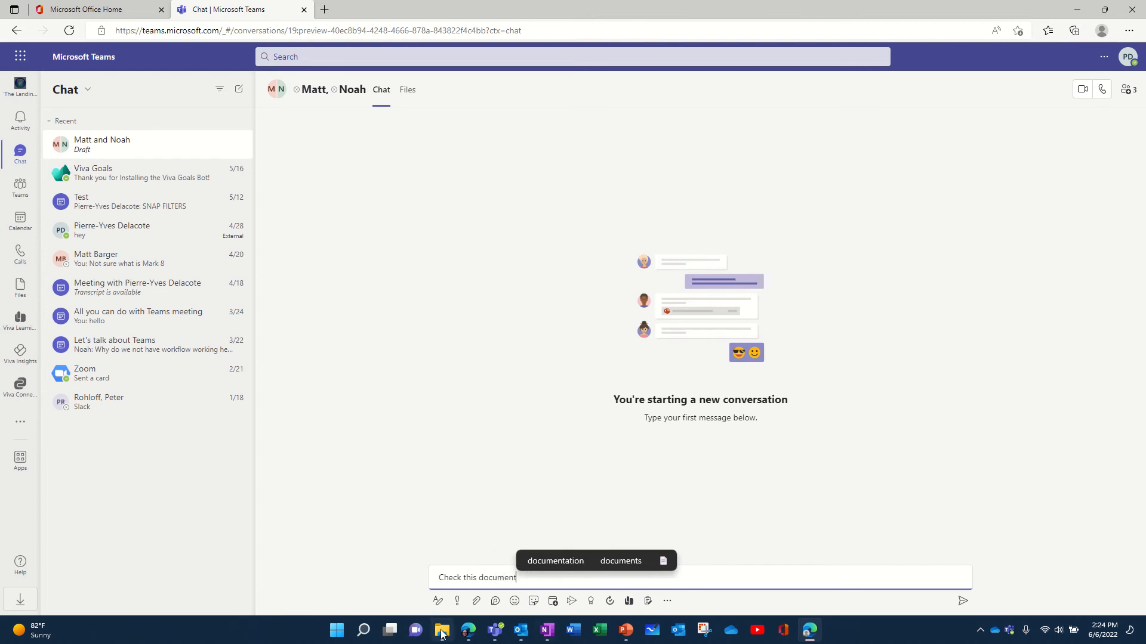
Attach the "Why do we need Organizational Change Management" presentation from File Explorer to the chat message and send it.
left_click(441, 632)
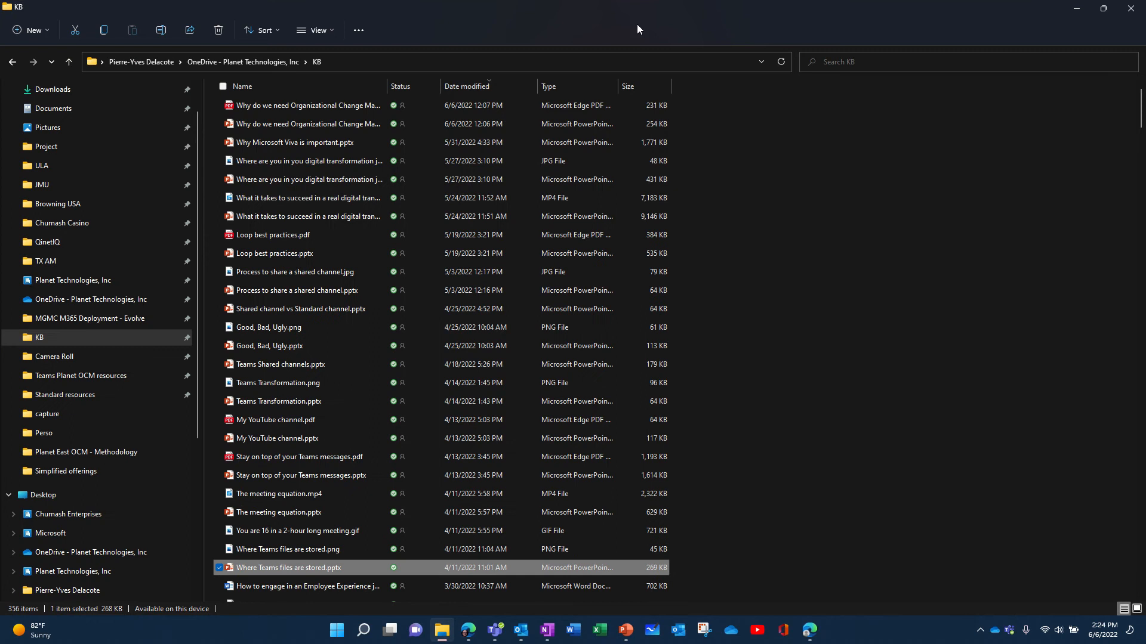
left_click(1103, 9)
left_click_drag(842, 158, 1099, 436)
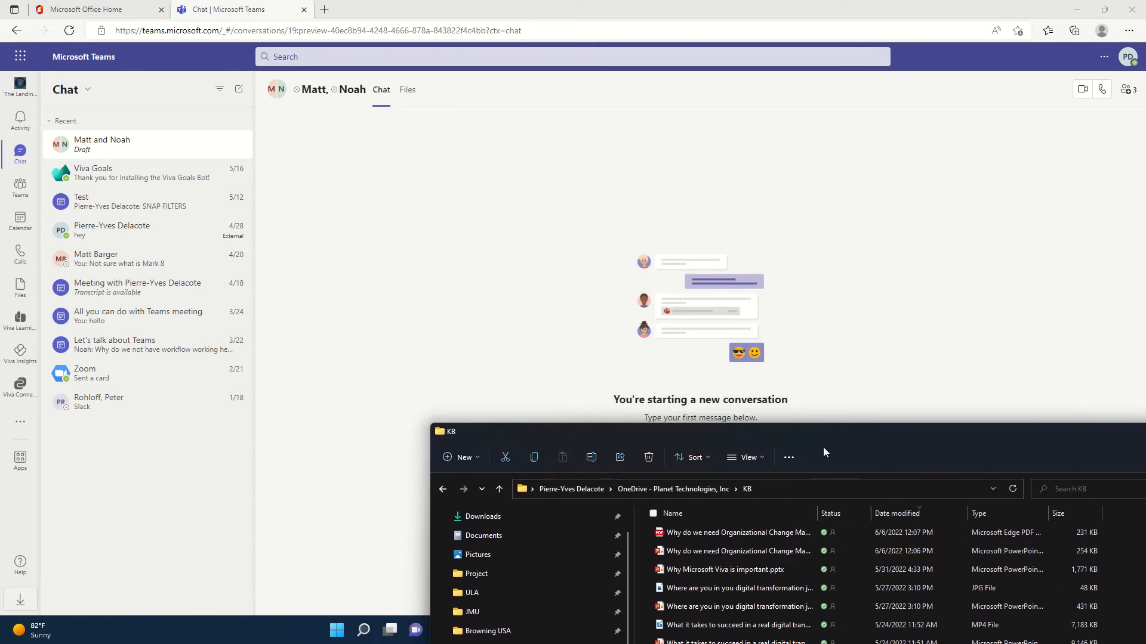
left_click_drag(890, 446, 1061, 256)
left_click_drag(867, 375, 620, 570)
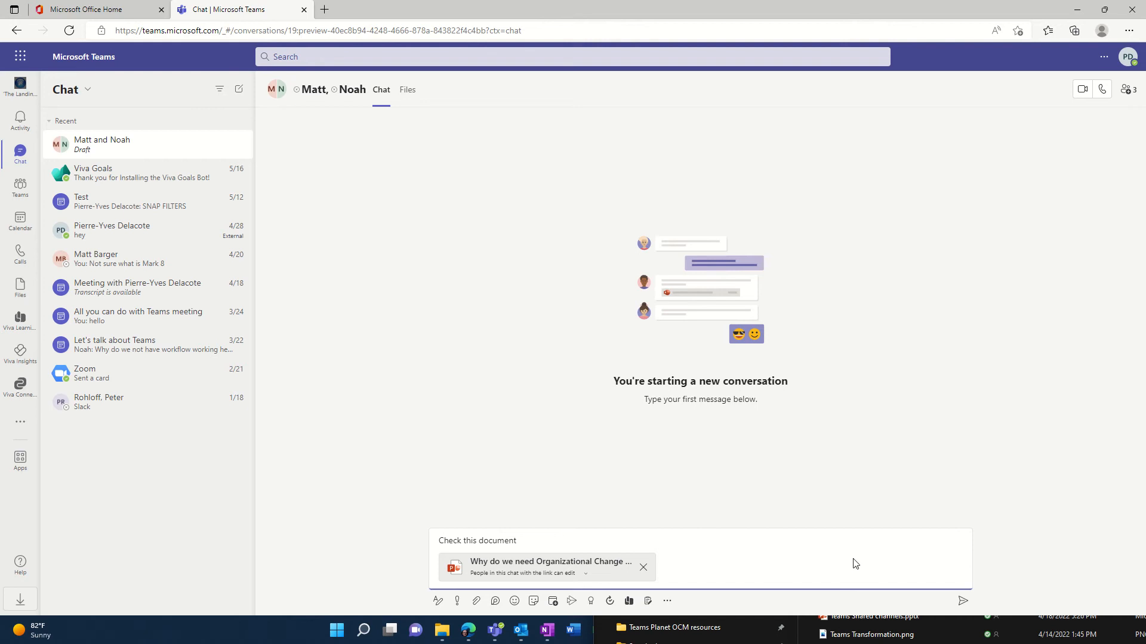
left_click(963, 600)
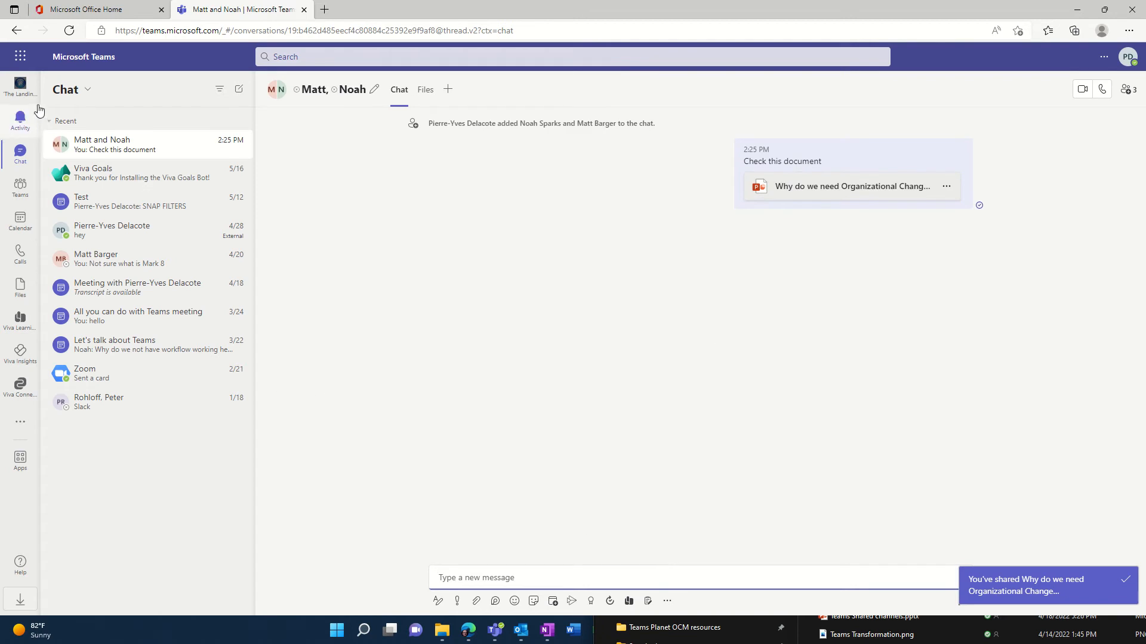
Open OneDrive from the Office home app launcher and go into the Microsoft Teams Chat Files folder.
left_click(88, 12)
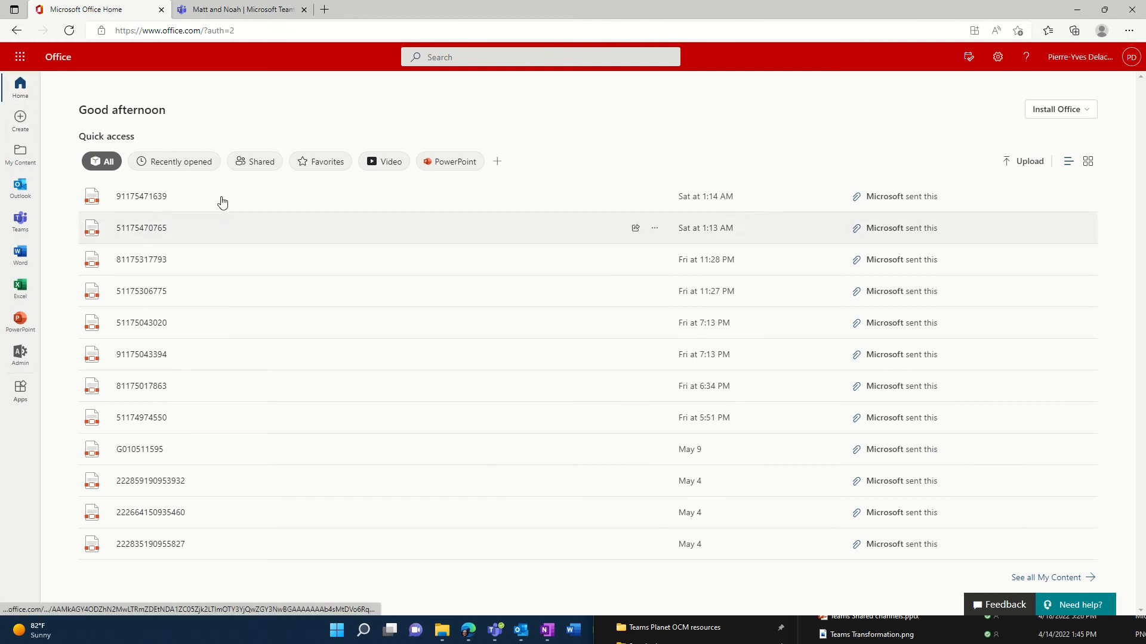
left_click(69, 30)
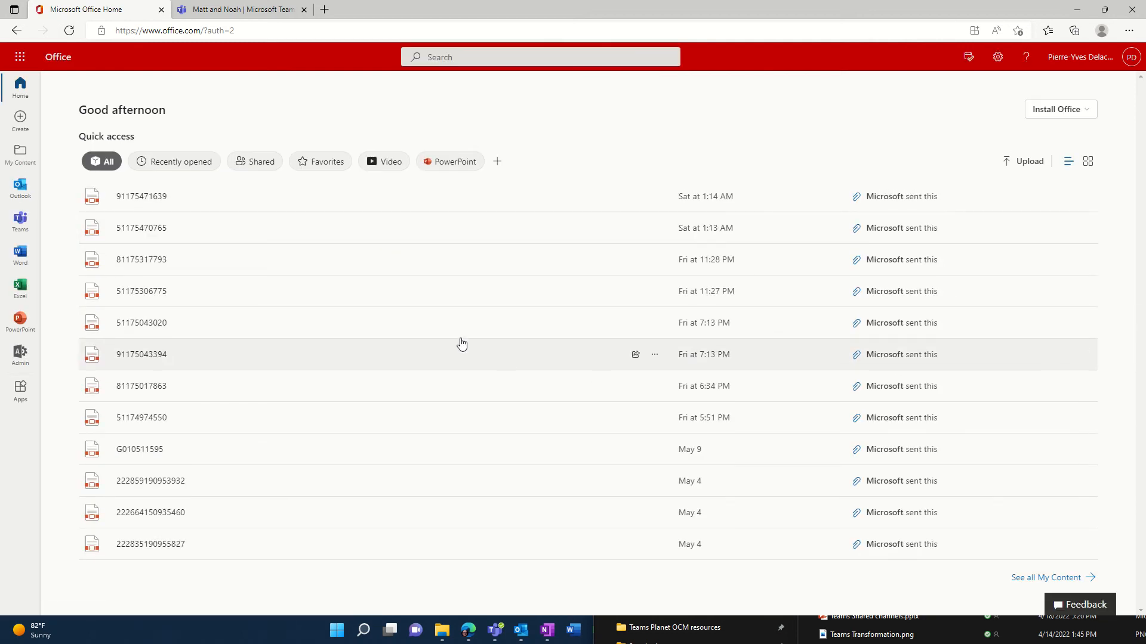
left_click(17, 60)
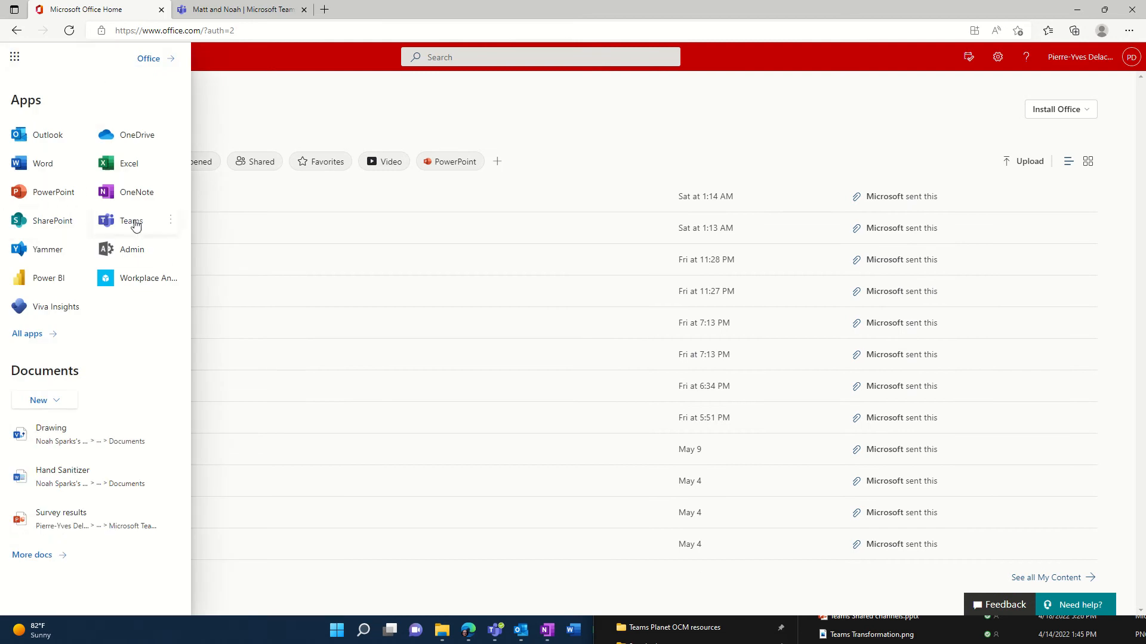
left_click(127, 136)
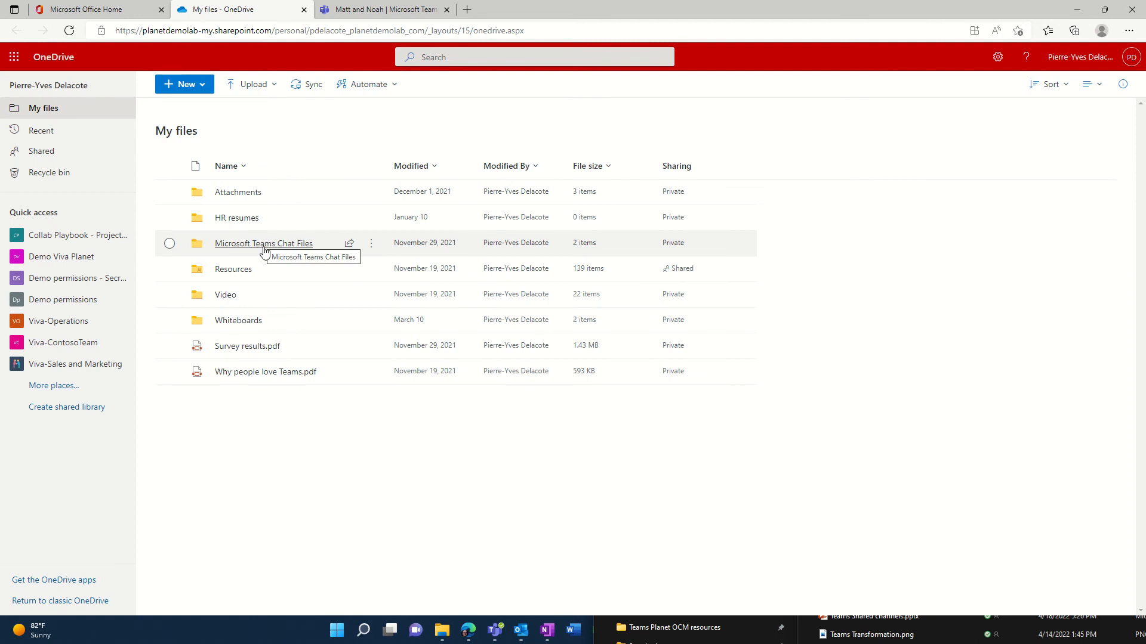
left_click(263, 245)
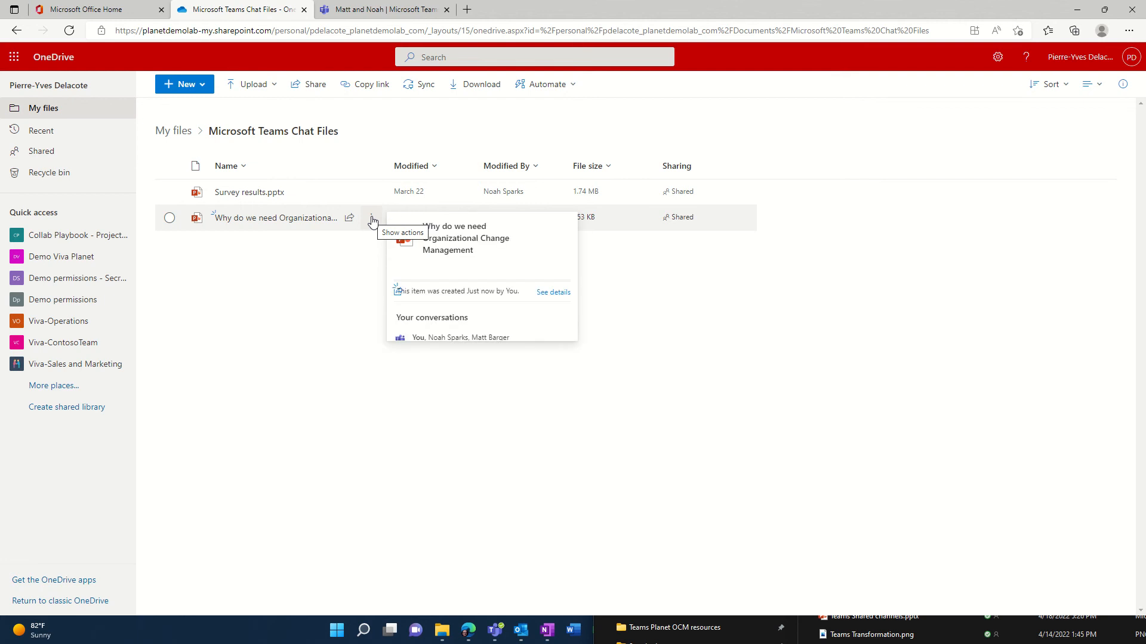
Open the details pane for the shared "Why do we need Organizational Change Management" presentation.
left_click(373, 222)
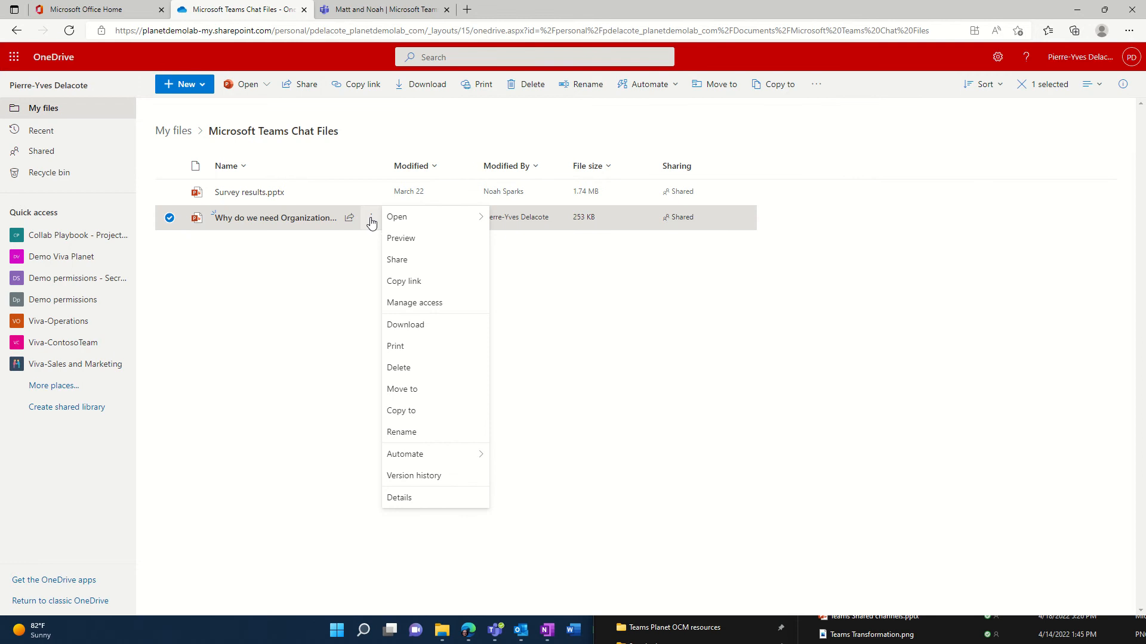
left_click(360, 243)
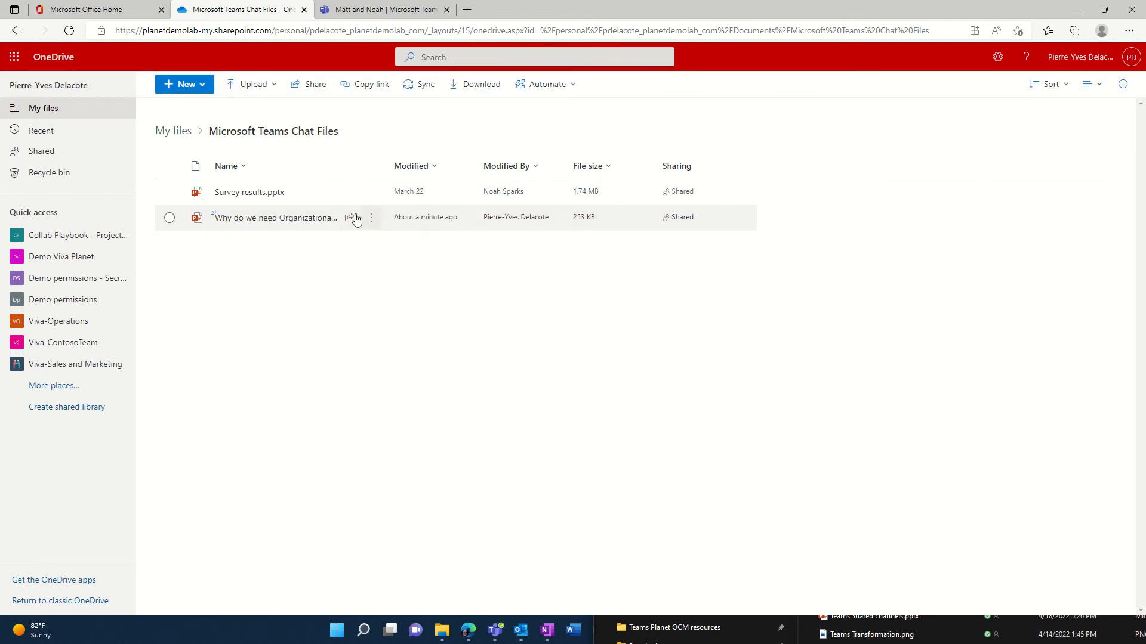
mouse_move(356, 219)
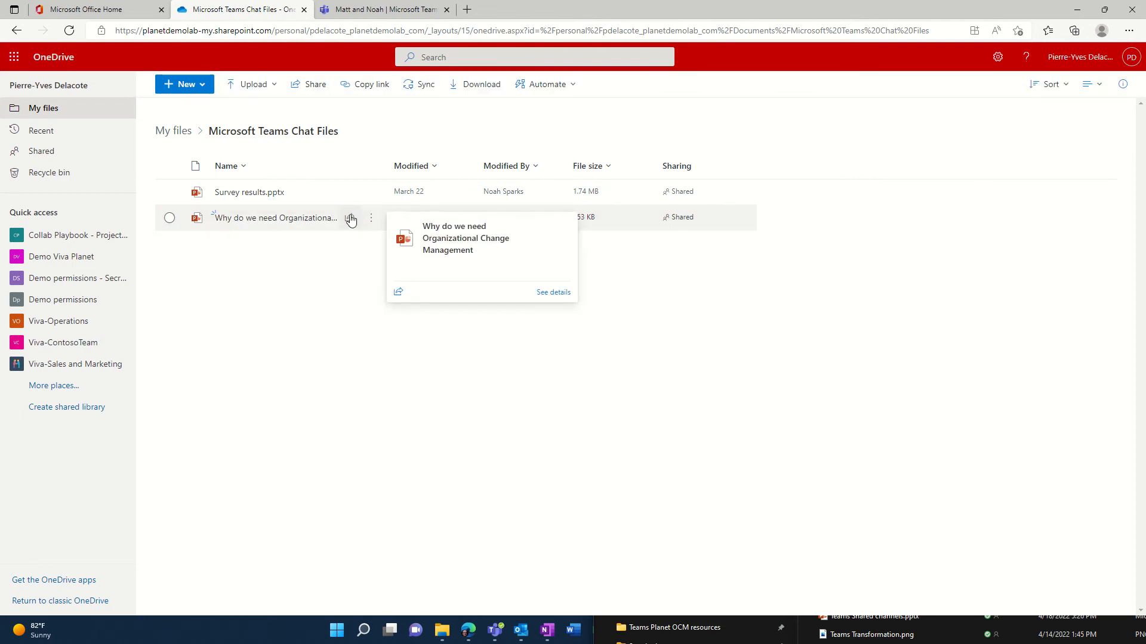
left_click(554, 293)
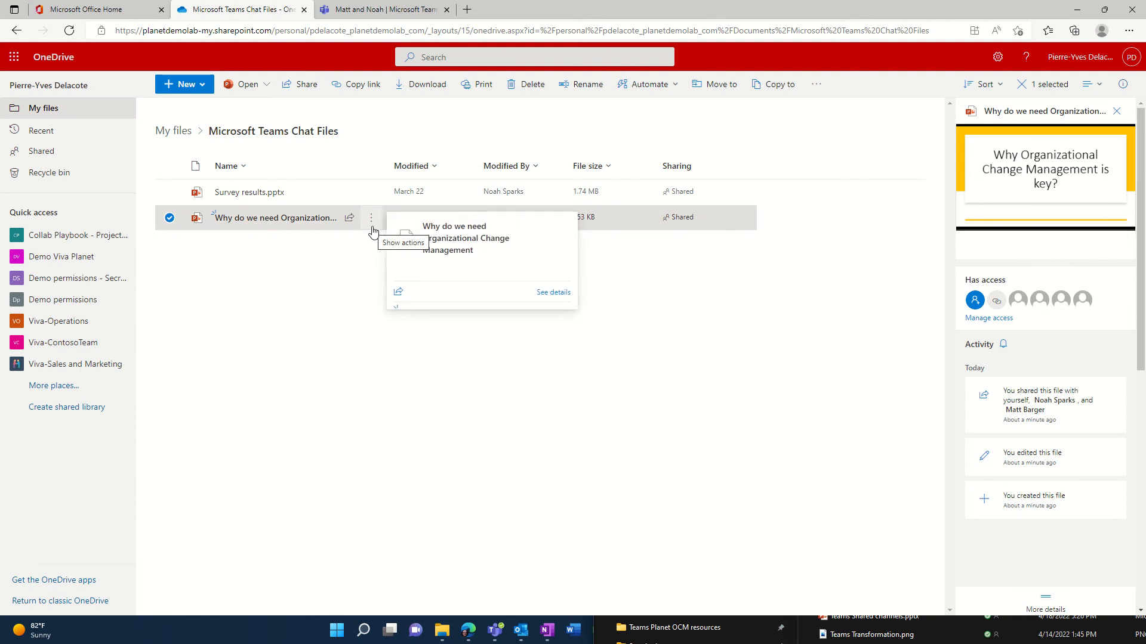
Review the presentation's access settings and sharing link options, then close the sharing dialog.
left_click(998, 320)
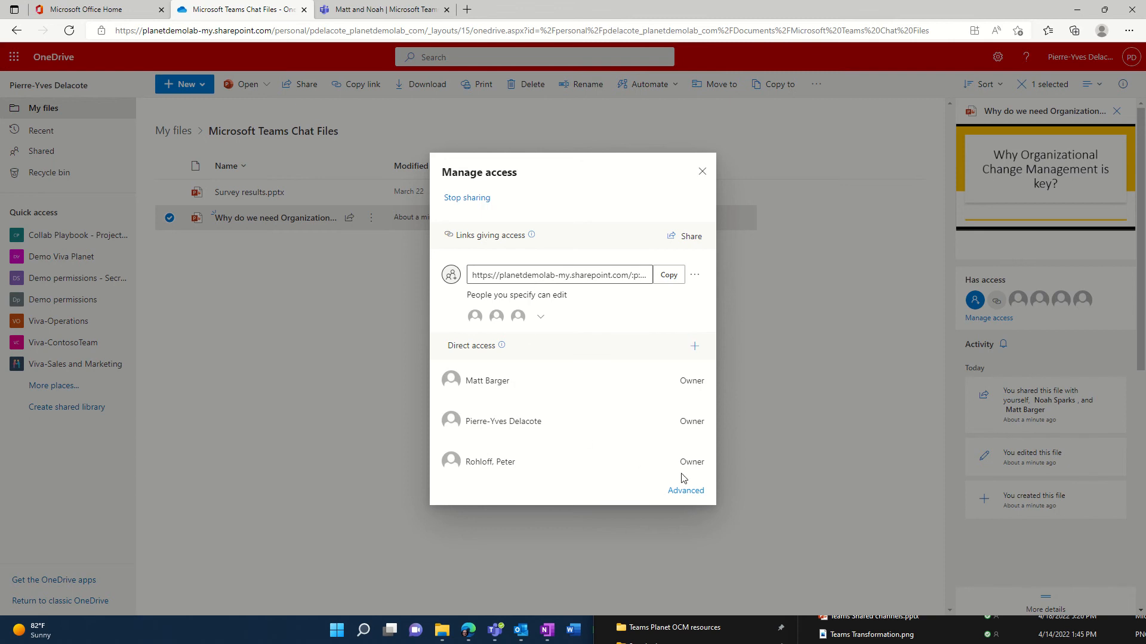
left_click(685, 238)
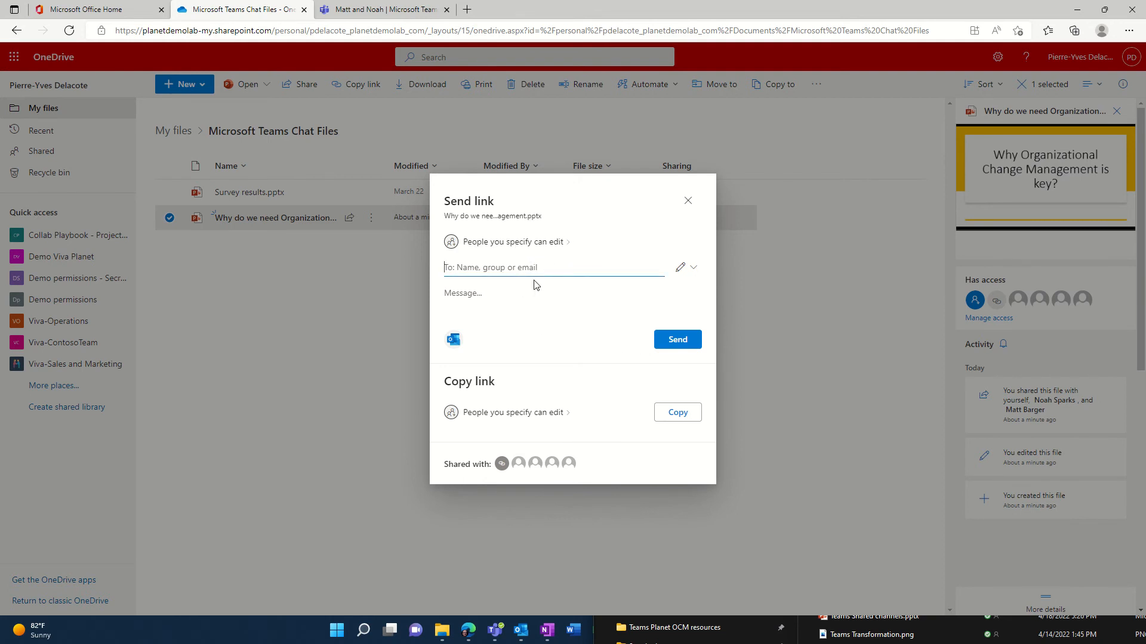
left_click(687, 201)
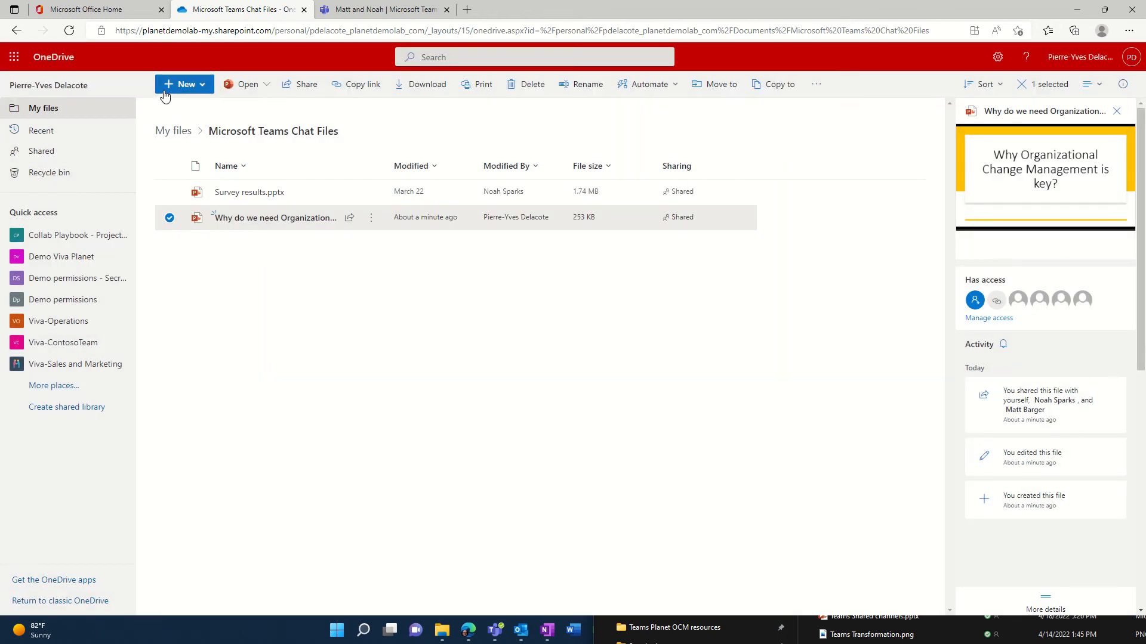
Open the Demo Viva Planet General channel's files in SharePoint and view the team's document library.
left_click(361, 9)
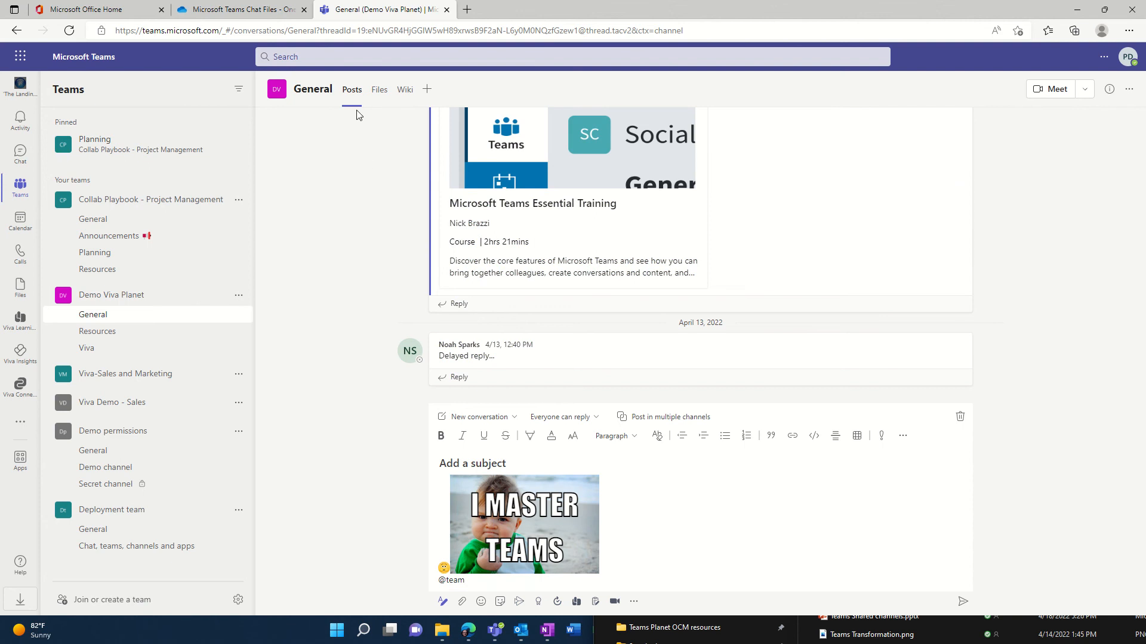
left_click(380, 90)
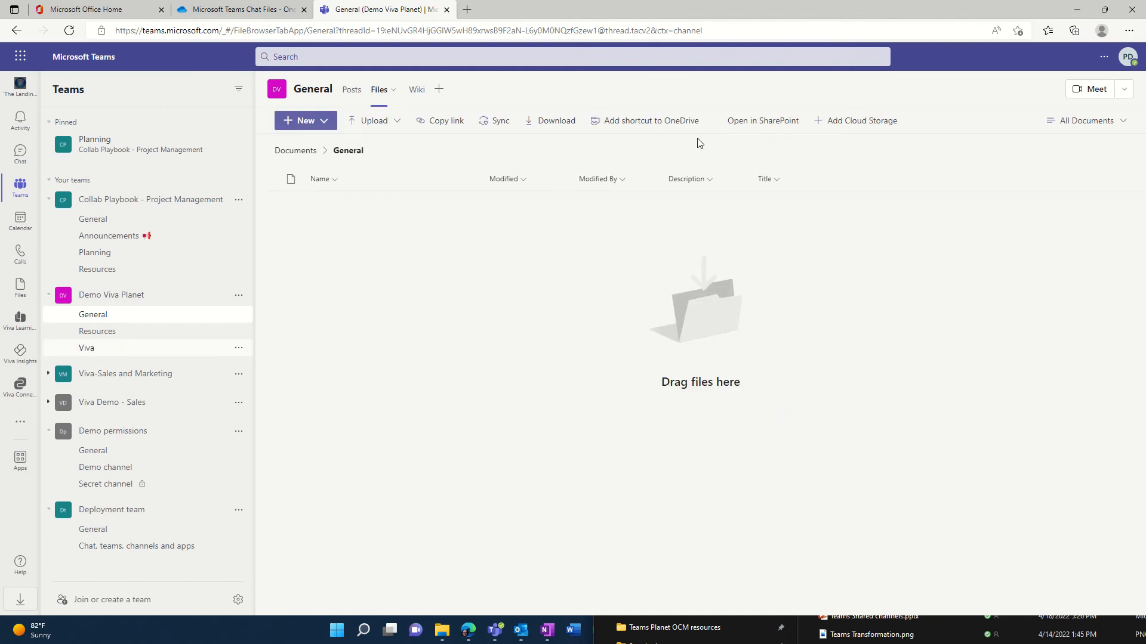
left_click(646, 149)
left_click(767, 126)
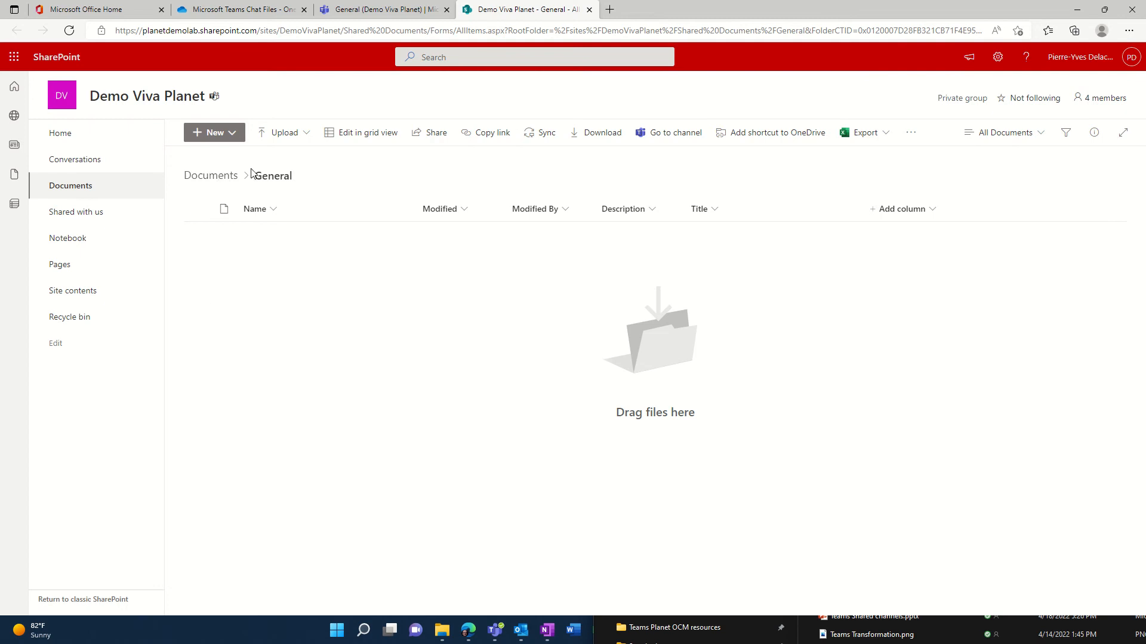
left_click(206, 177)
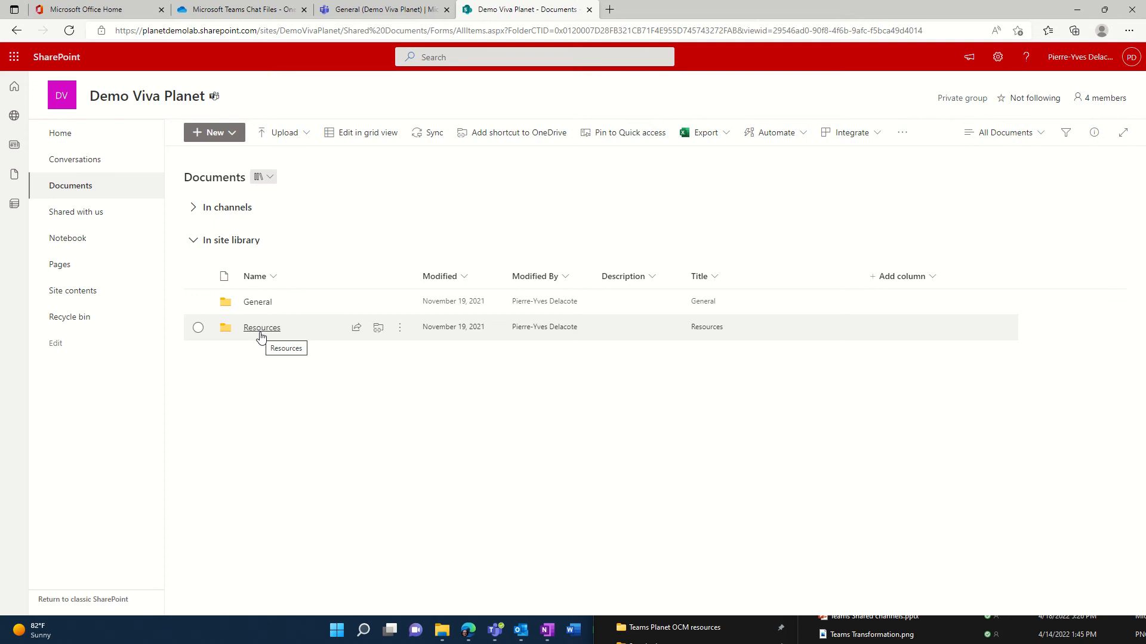
Upload the "Why do we need Organizational Change Management" PDF into the Viva channel's files from File Explorer.
left_click(383, 10)
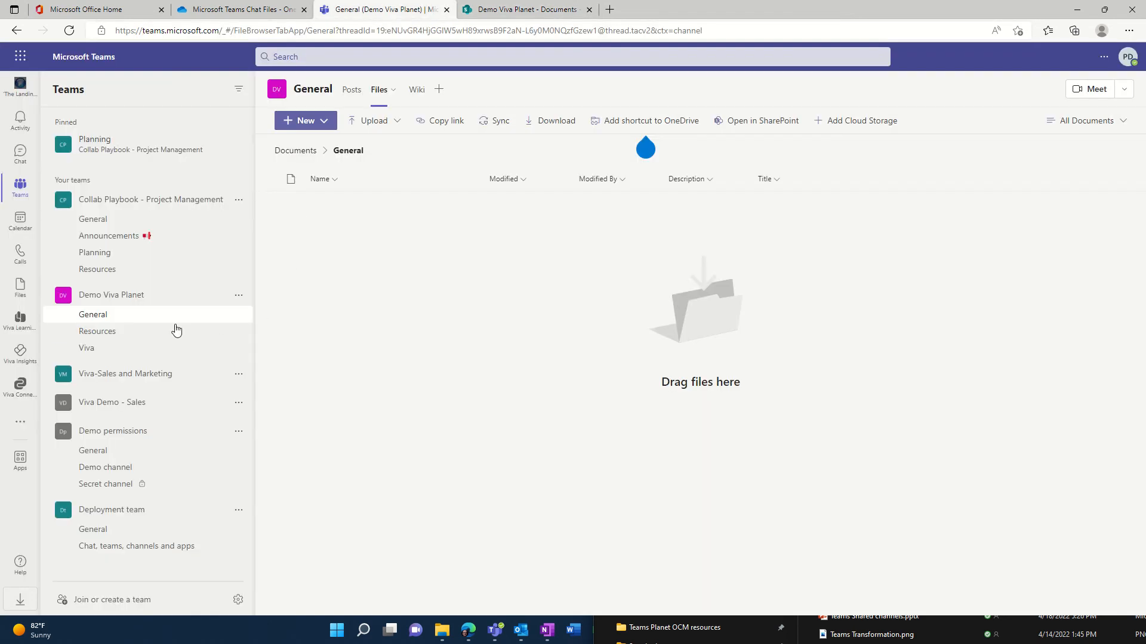
left_click(108, 355)
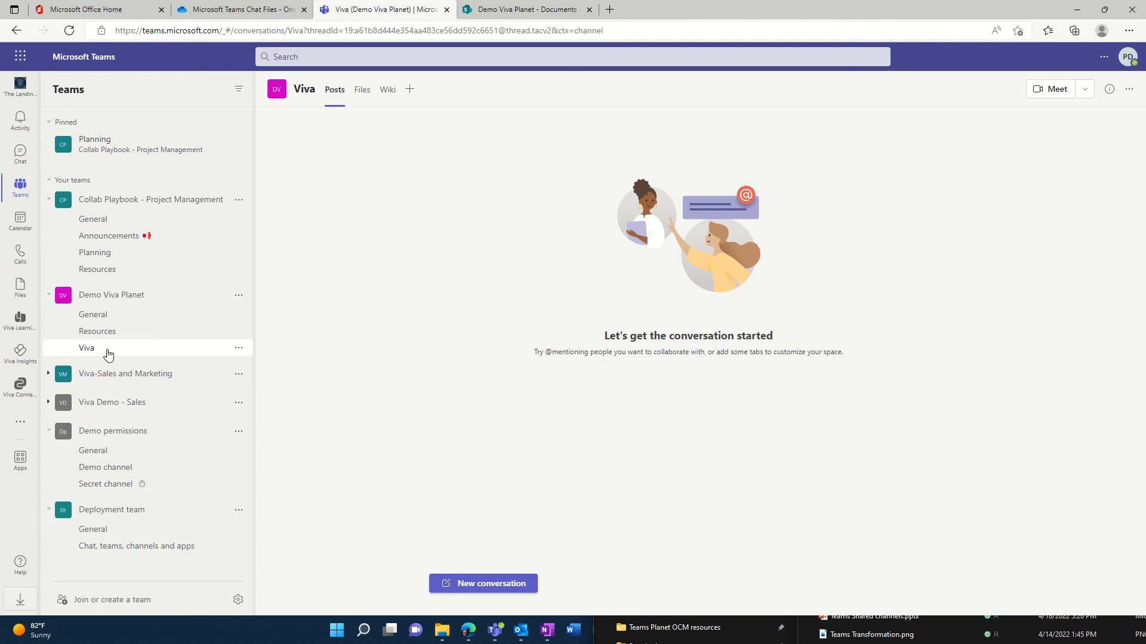
left_click(362, 92)
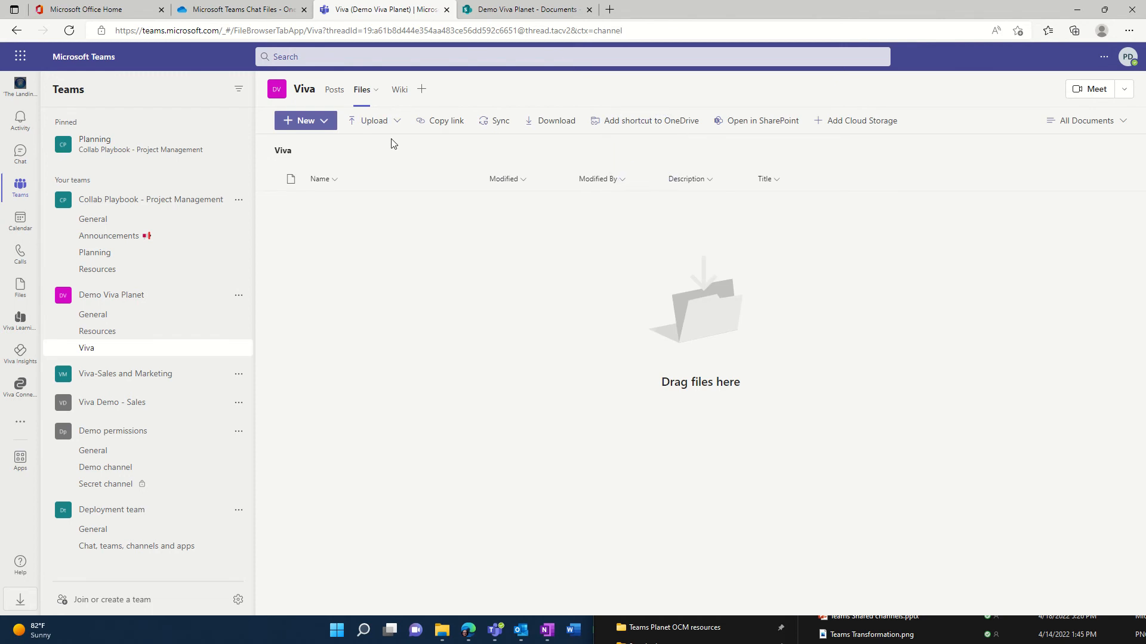
left_click(440, 632)
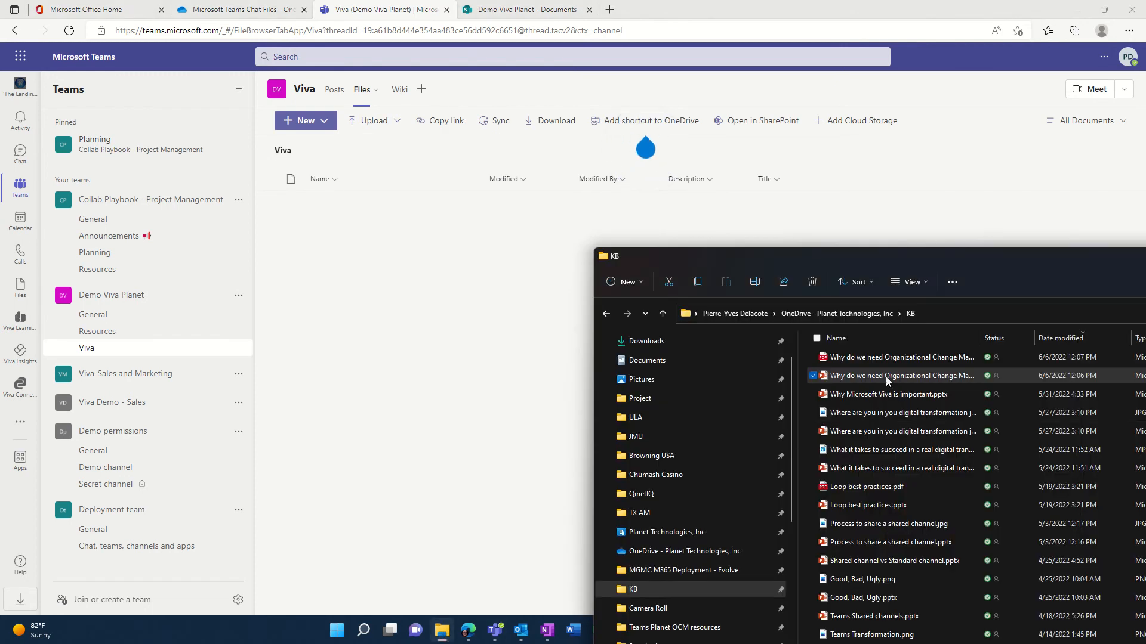
left_click(878, 359)
left_click_drag(835, 357, 346, 239)
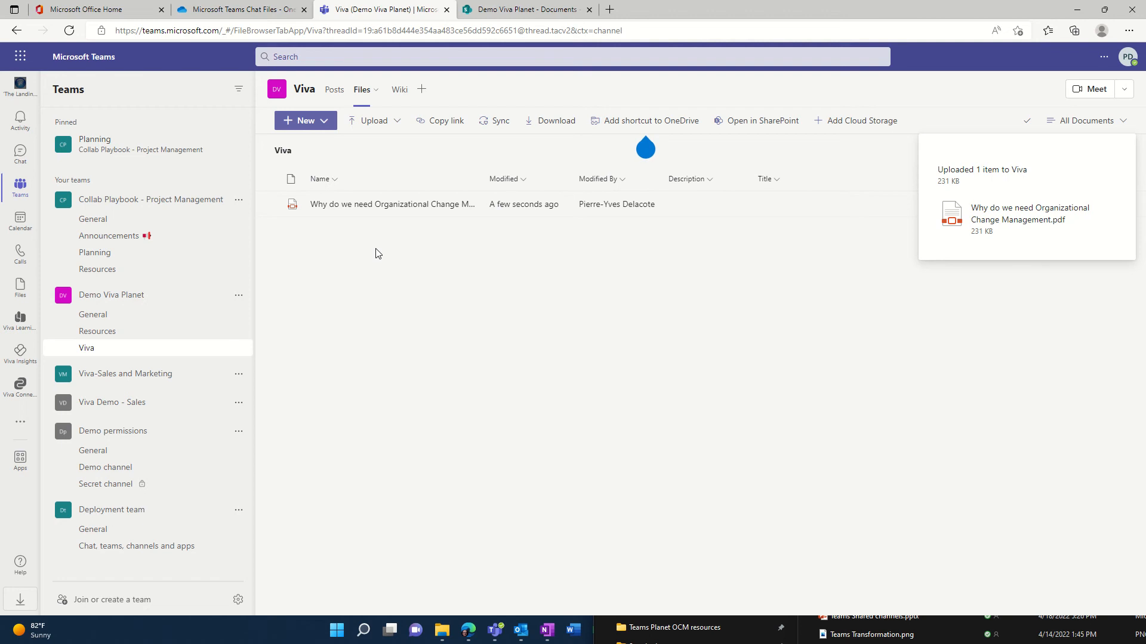
Open the Viva folder in the SharePoint document library and view the uploaded PDF's details.
left_click(549, 13)
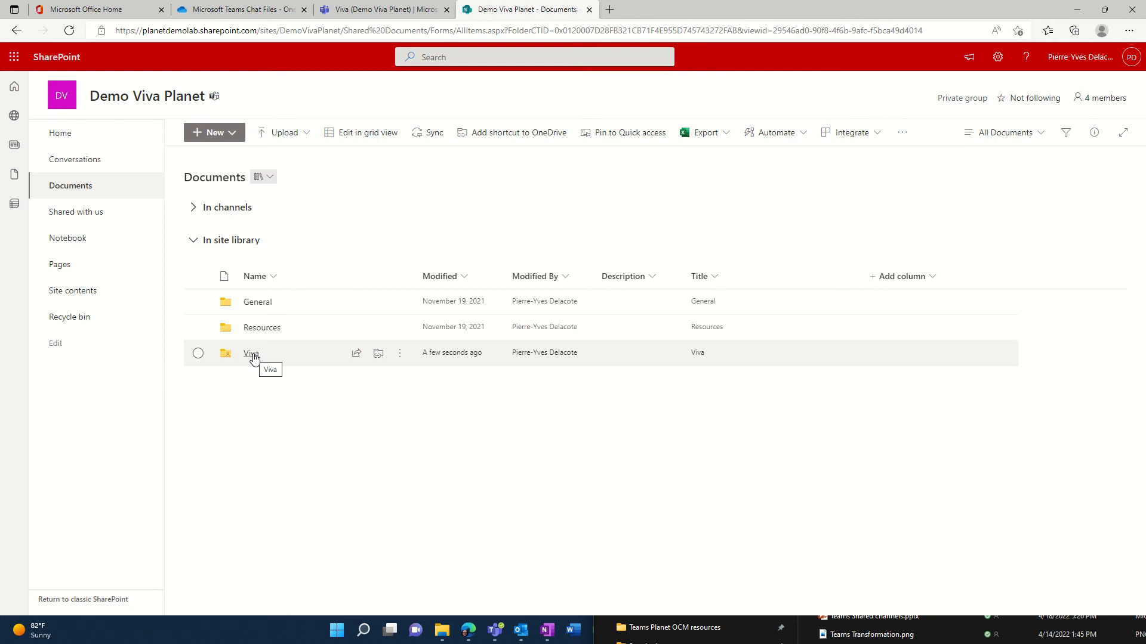
left_click(251, 355)
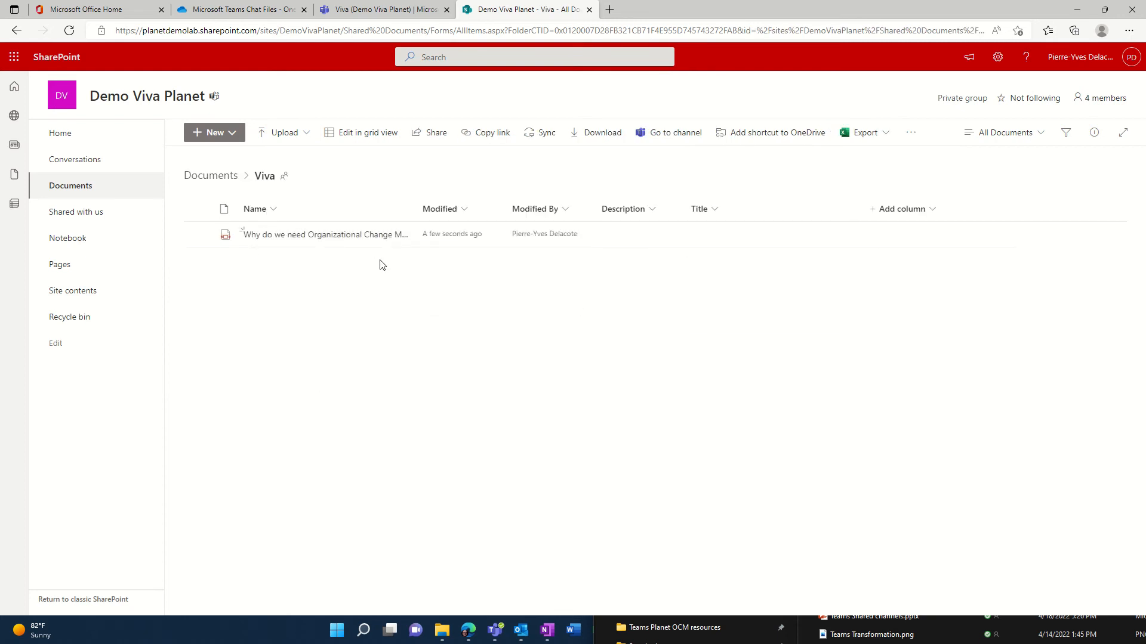
left_click(197, 235)
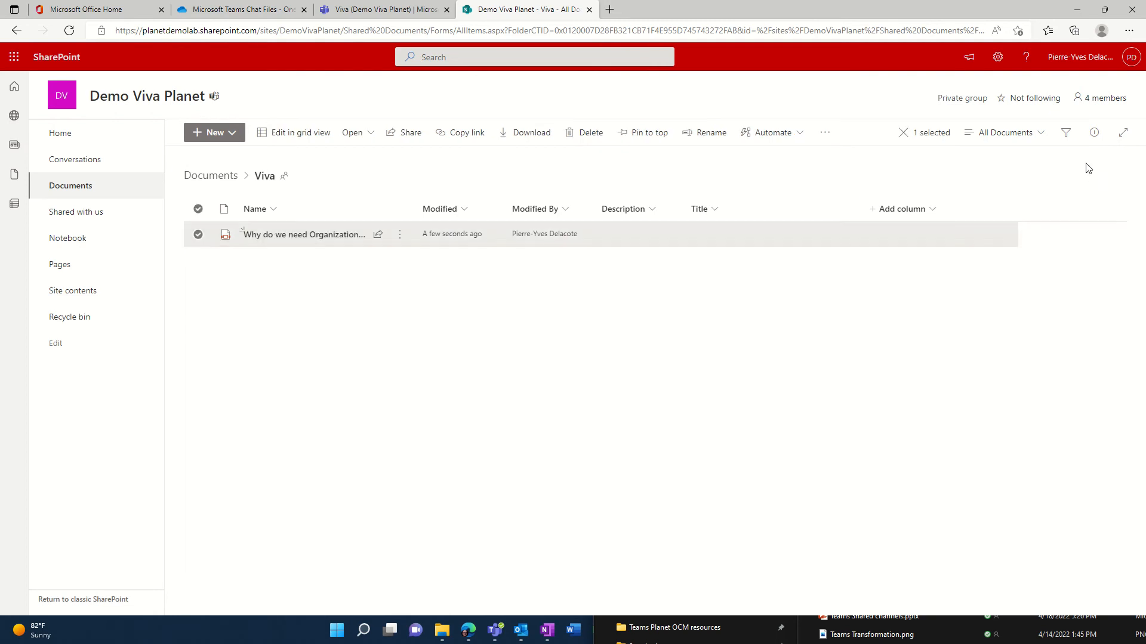
left_click(1095, 134)
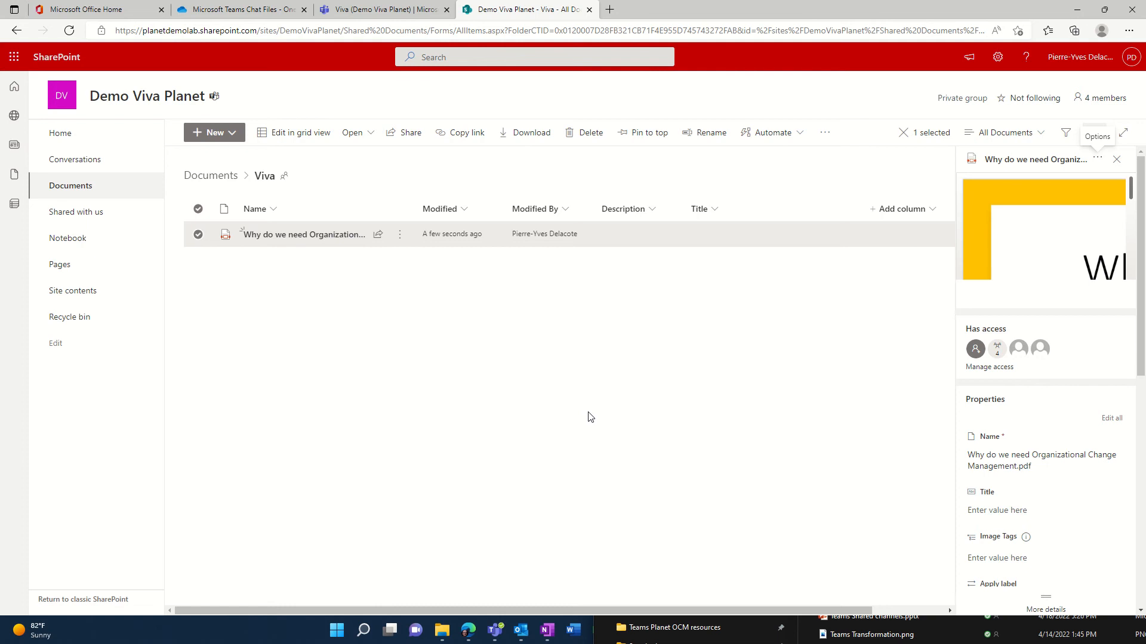
mouse_move(1020, 349)
Add a private channel named "Demo private" to the Demo Viva Planet team, skipping adding members.
left_click(360, 11)
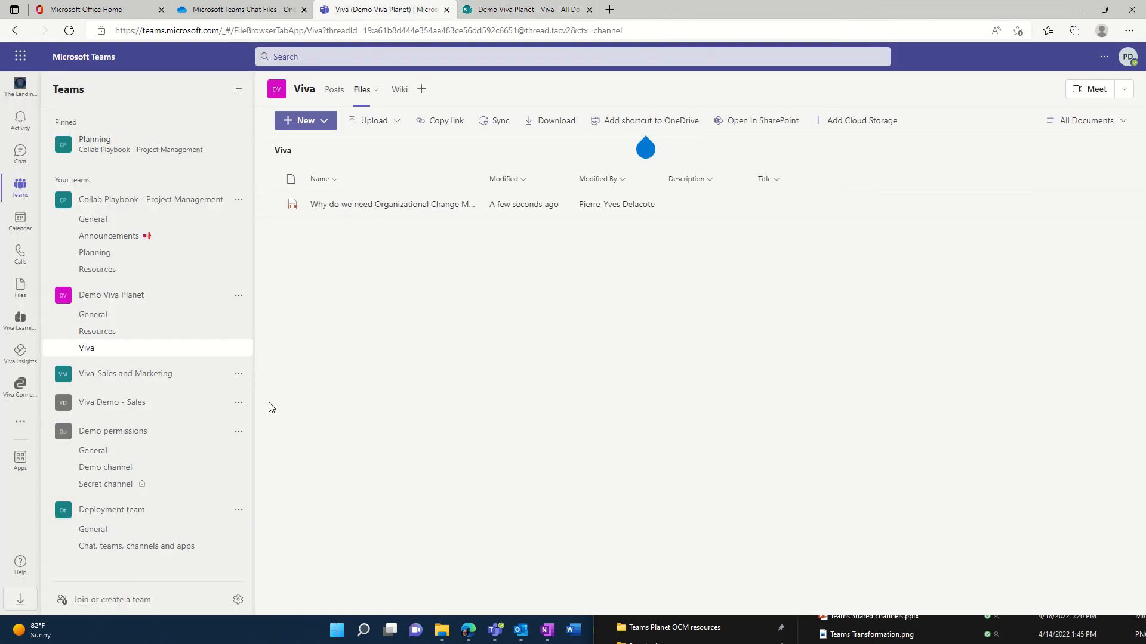
left_click(239, 296)
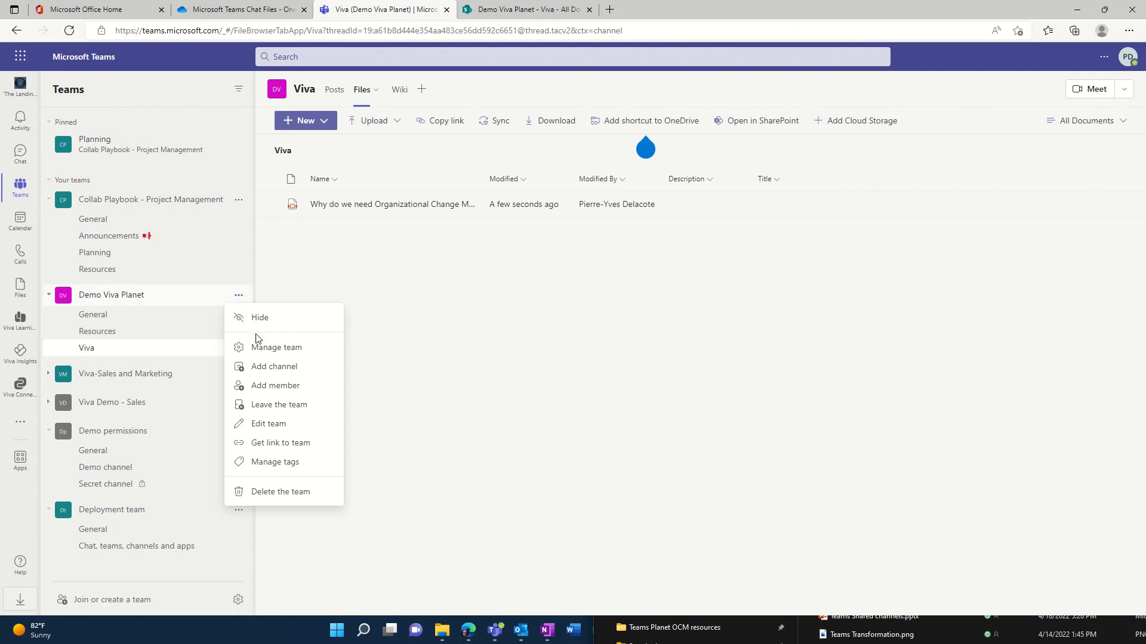
left_click(279, 370)
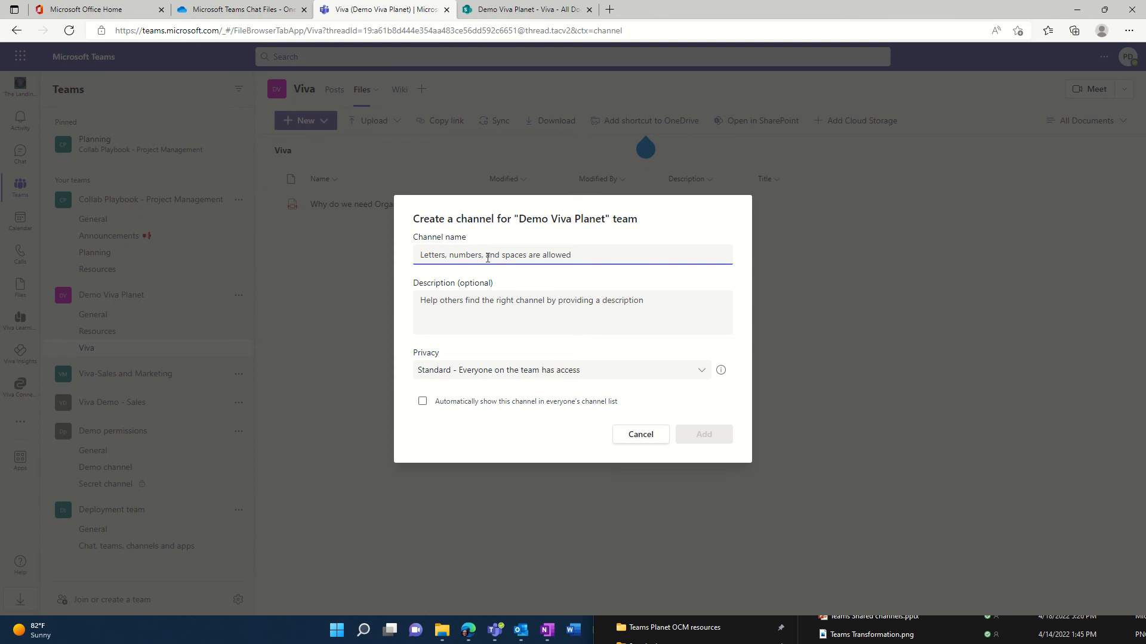
type("D")
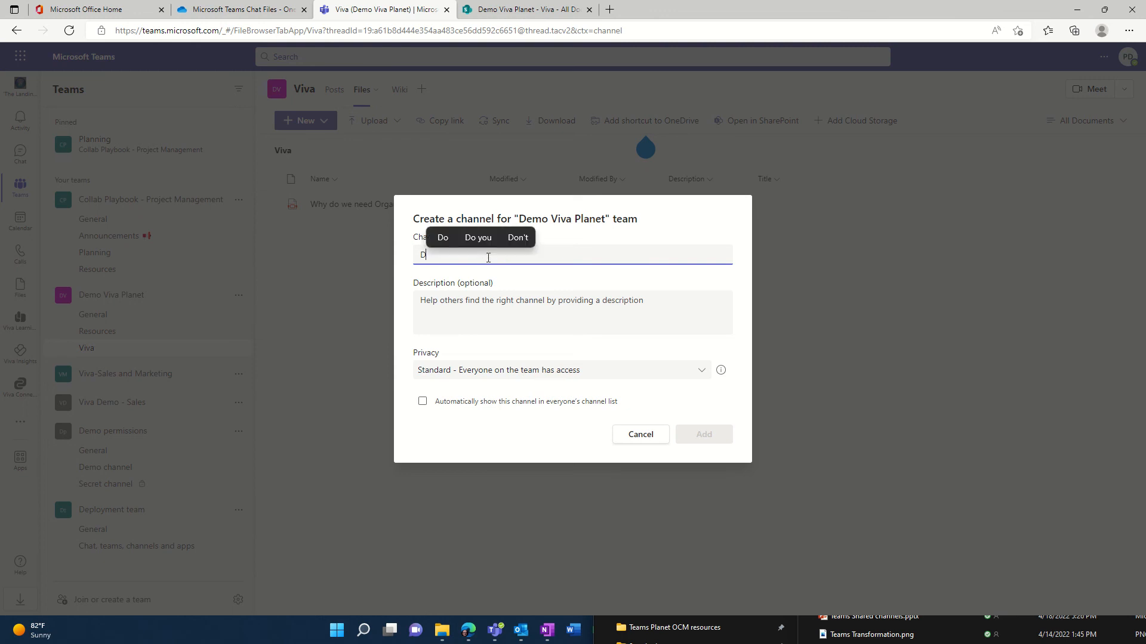
type("emo private")
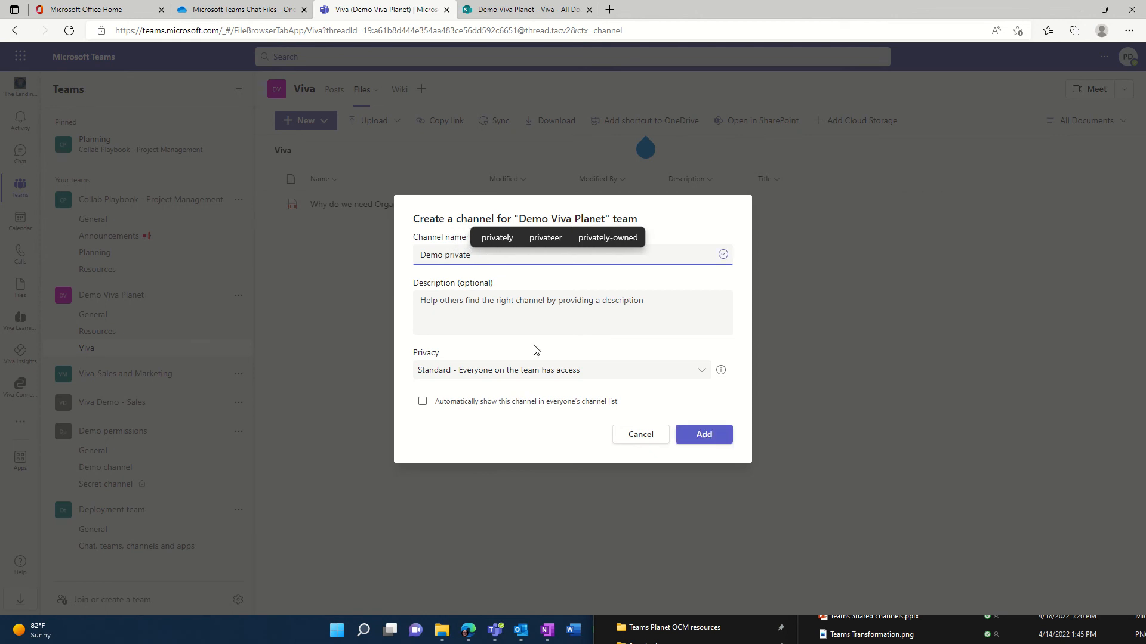
left_click(555, 370)
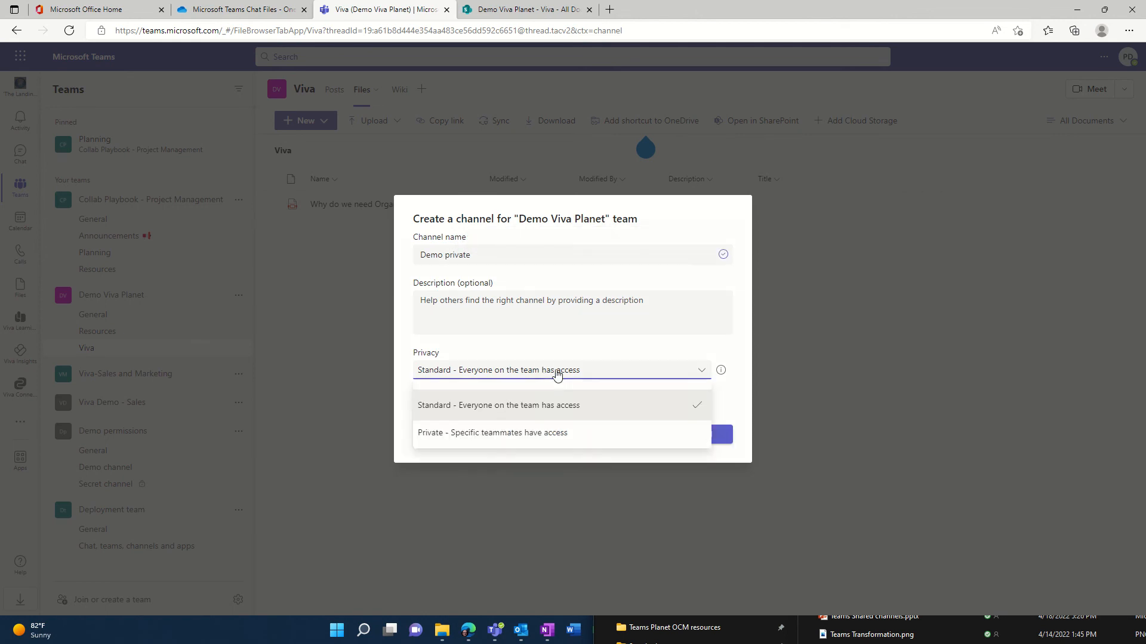
left_click(488, 434)
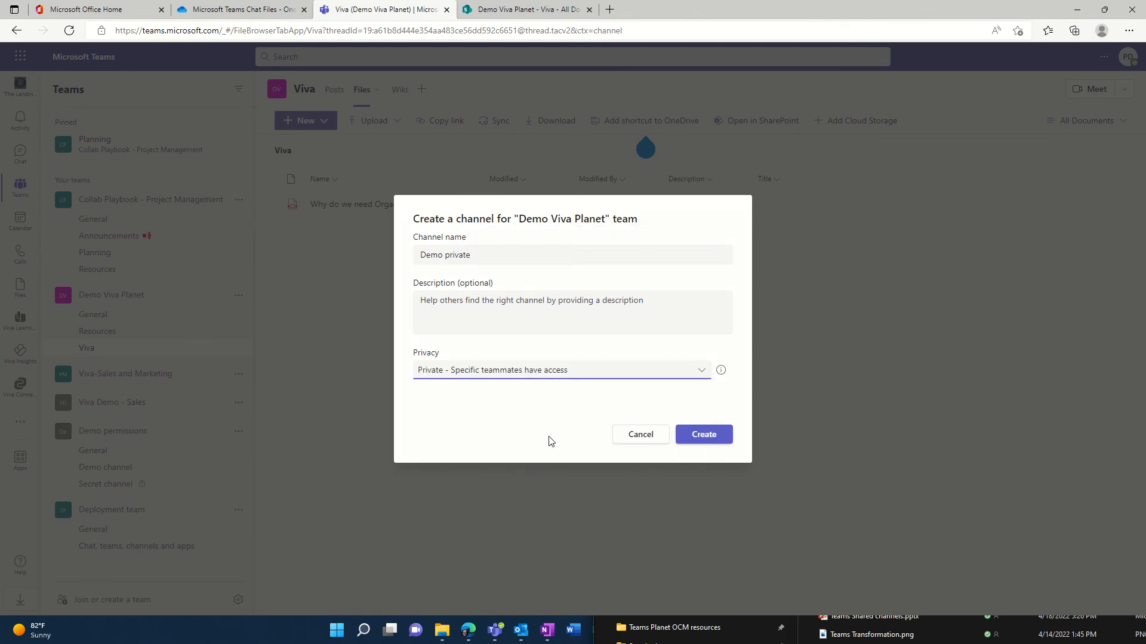
left_click(704, 435)
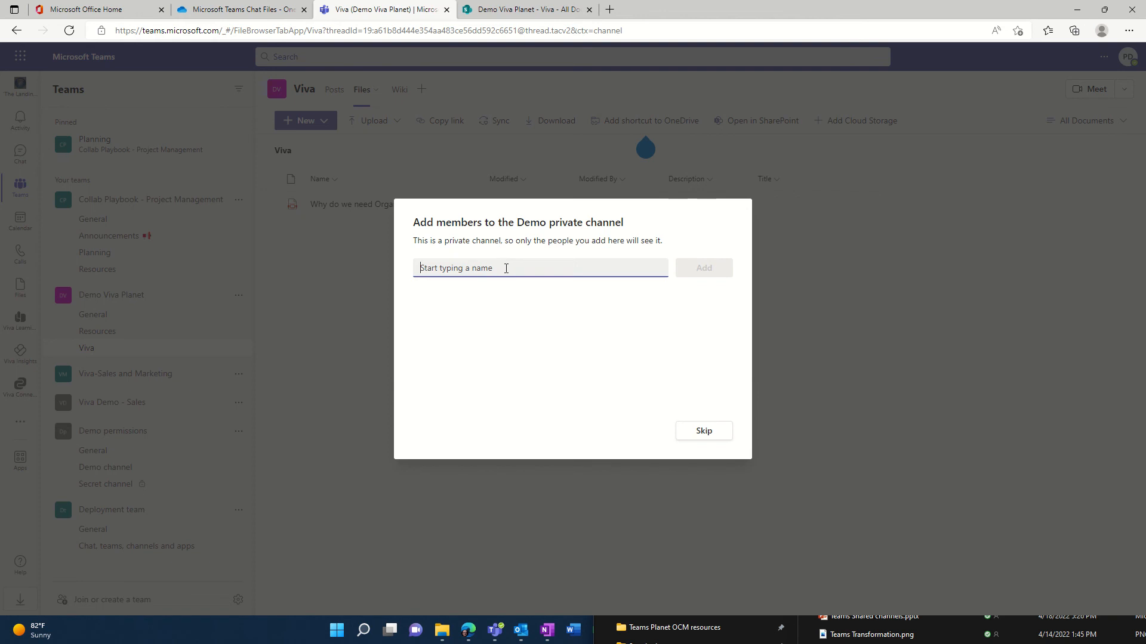
left_click(704, 431)
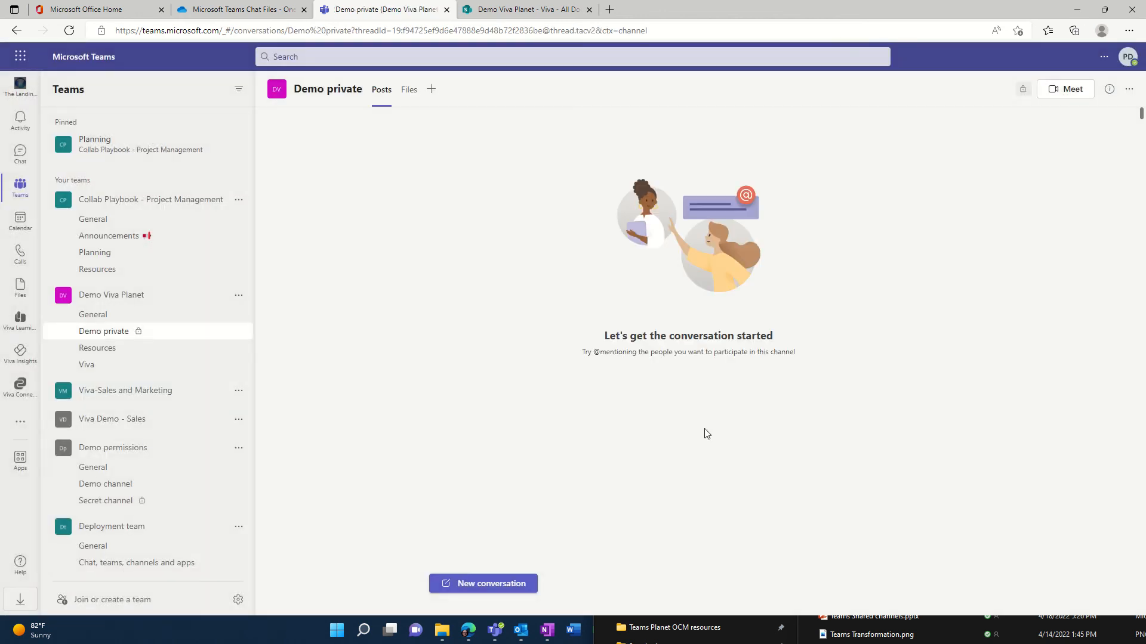
Open the Demo private channel's files, then return to the Demo Viva Planet site's top-level document library.
left_click(410, 92)
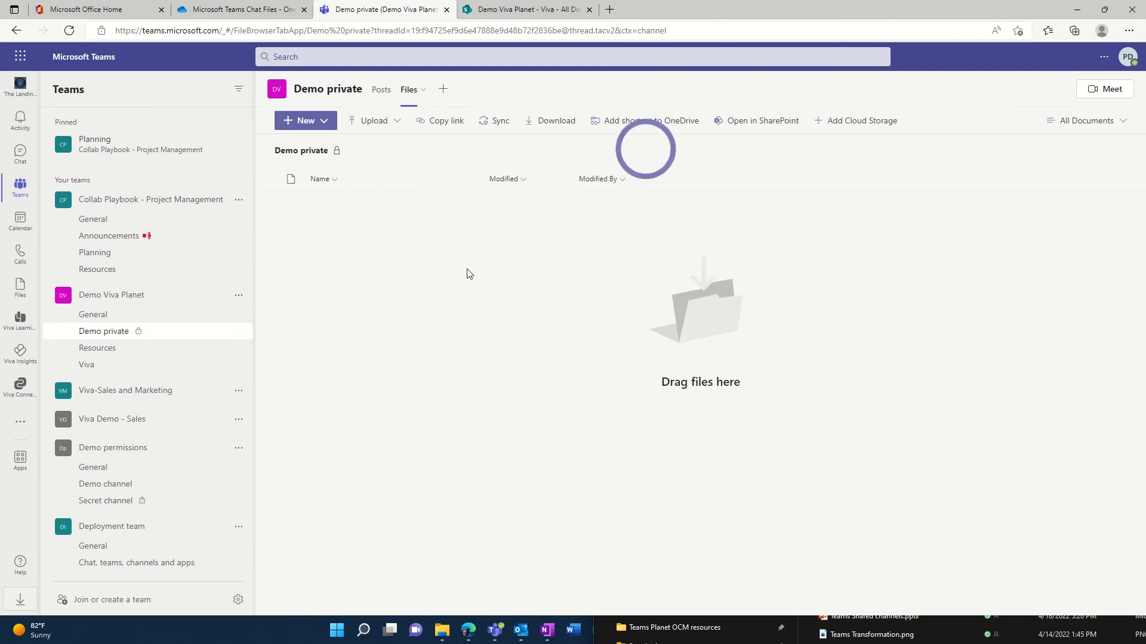
left_click(530, 11)
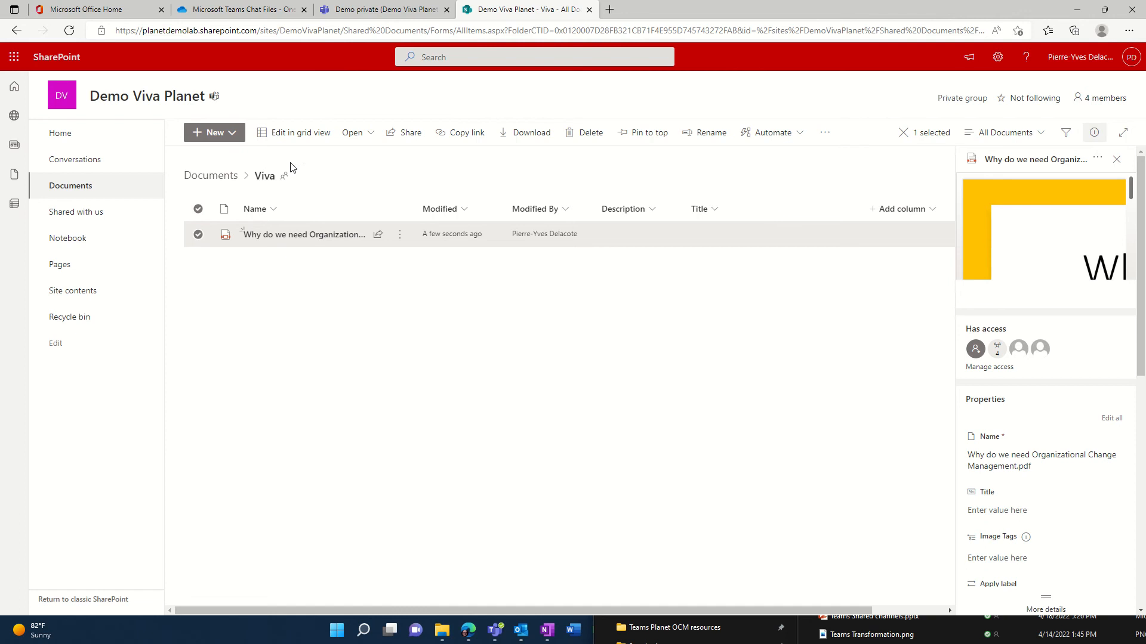
left_click(220, 178)
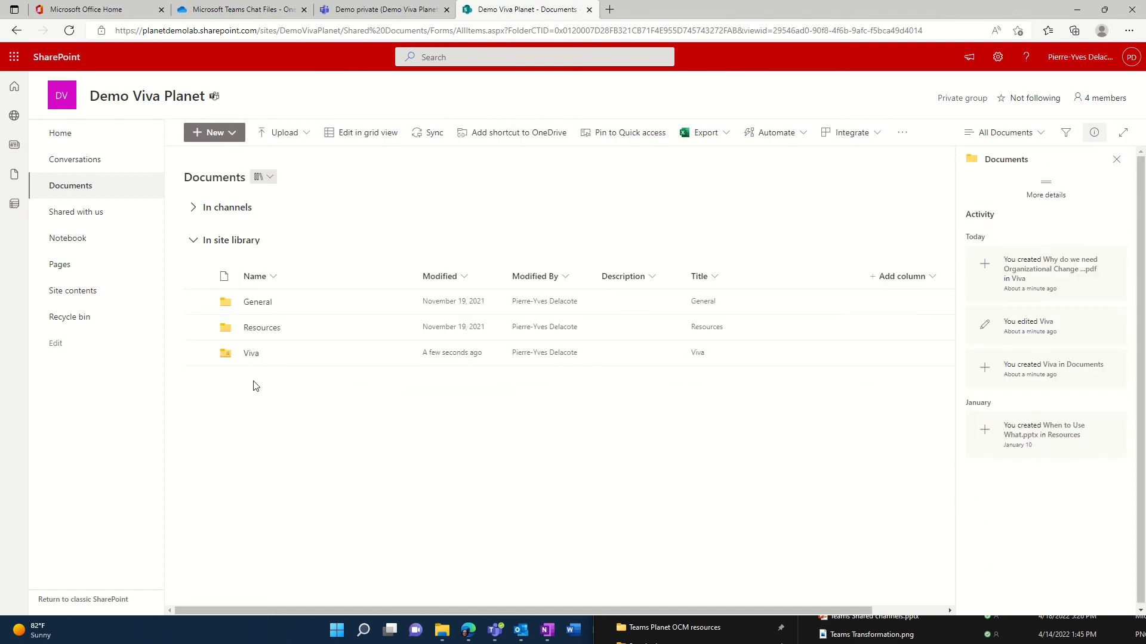
Open the Demo private channel's files in SharePoint and examine its separate site's address and document library.
left_click(389, 8)
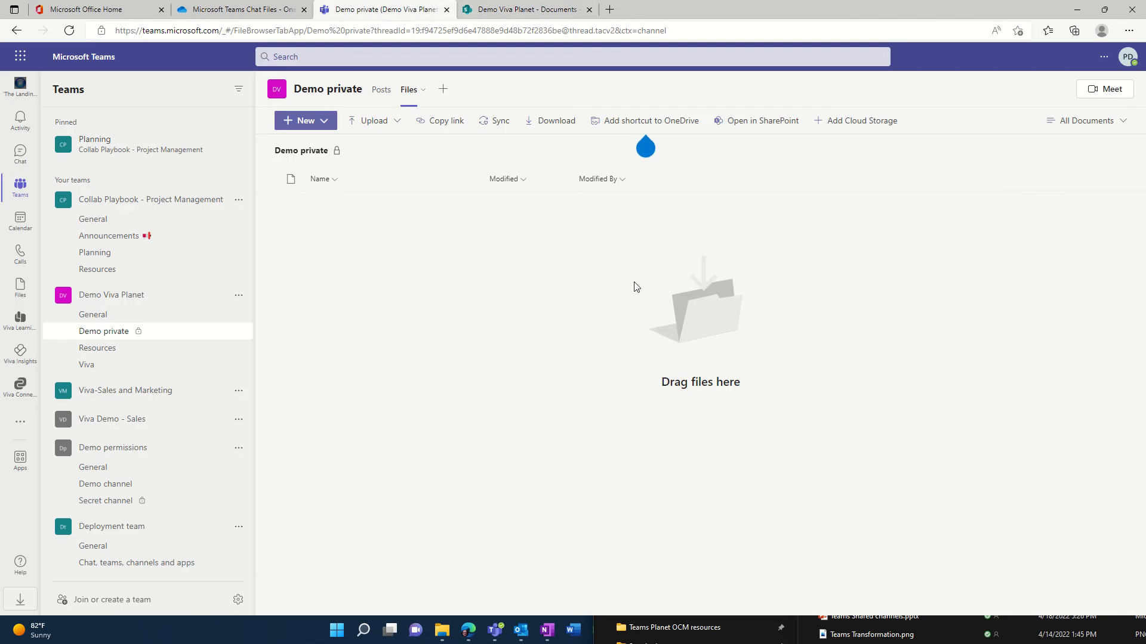
left_click(772, 120)
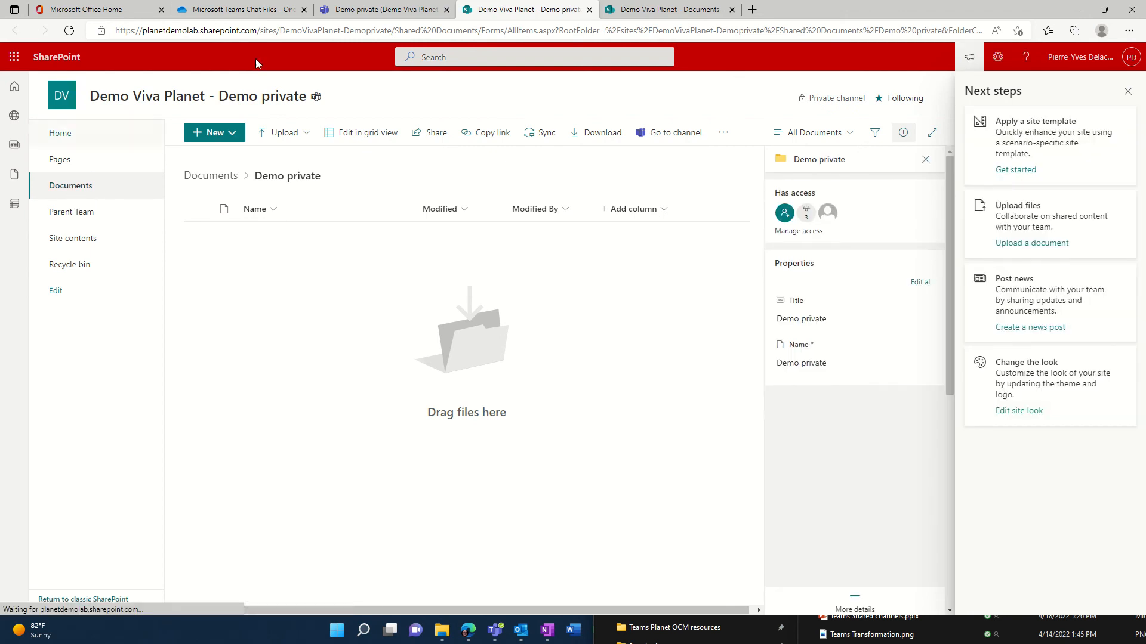
left_click_drag(279, 29, 392, 31)
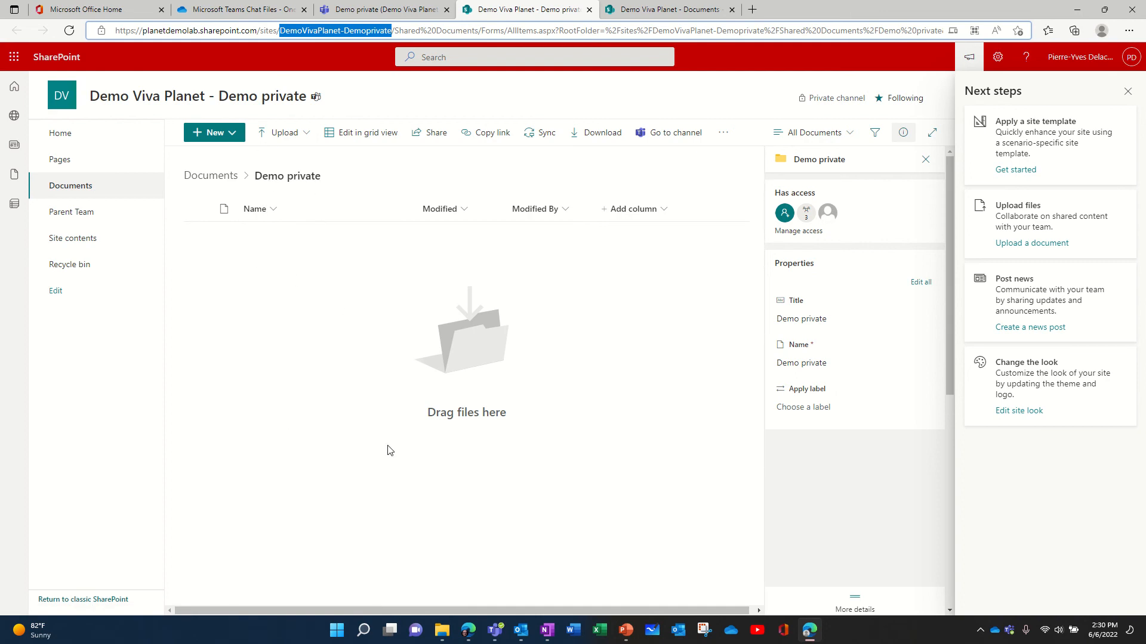
left_click(212, 176)
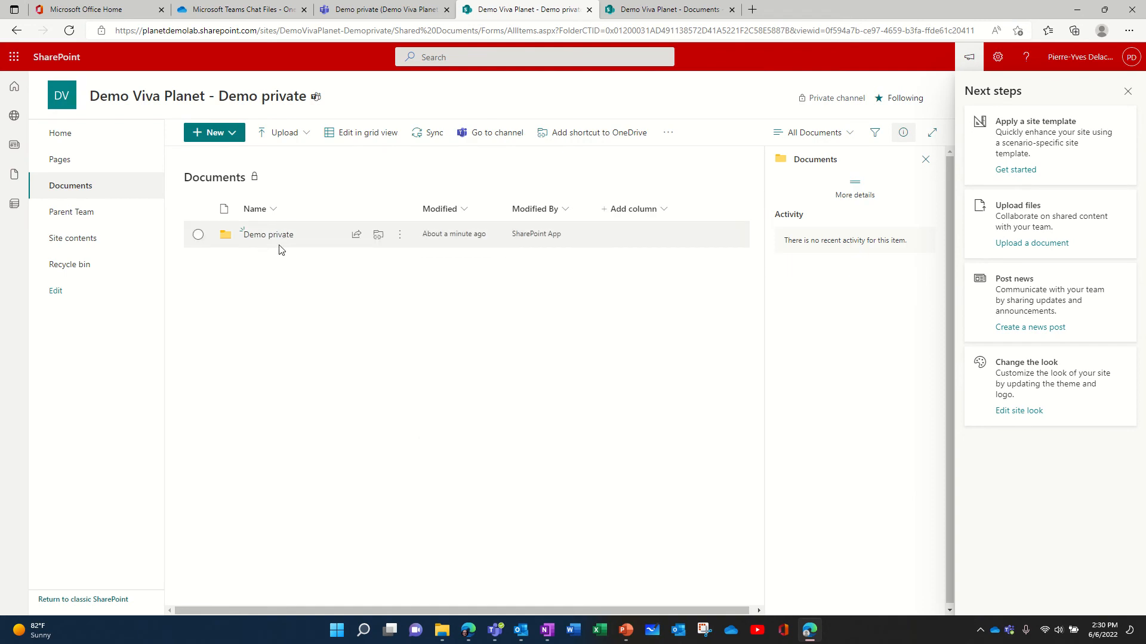
left_click(1127, 91)
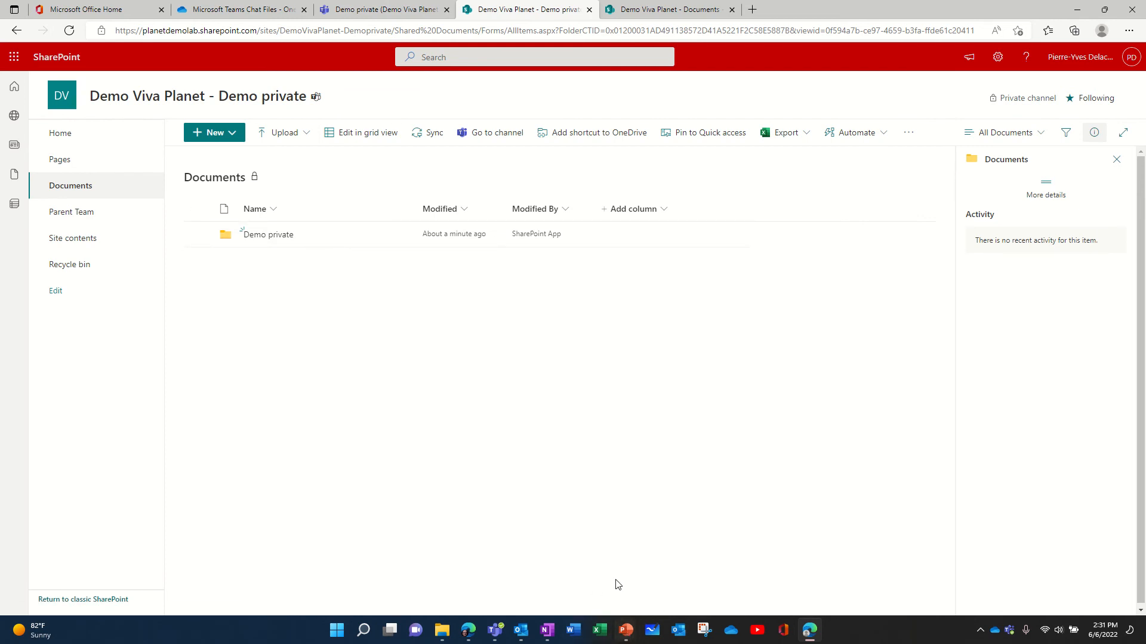
Switch to the "Where Teams files are stored" presentation in PowerPoint.
left_click(626, 631)
left_click(592, 577)
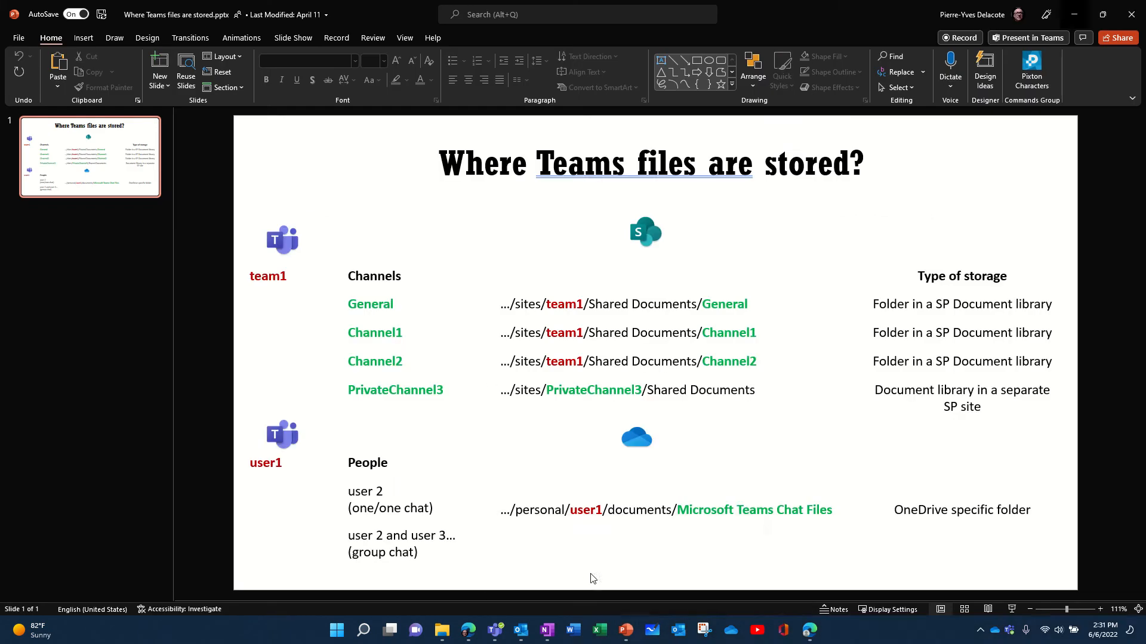
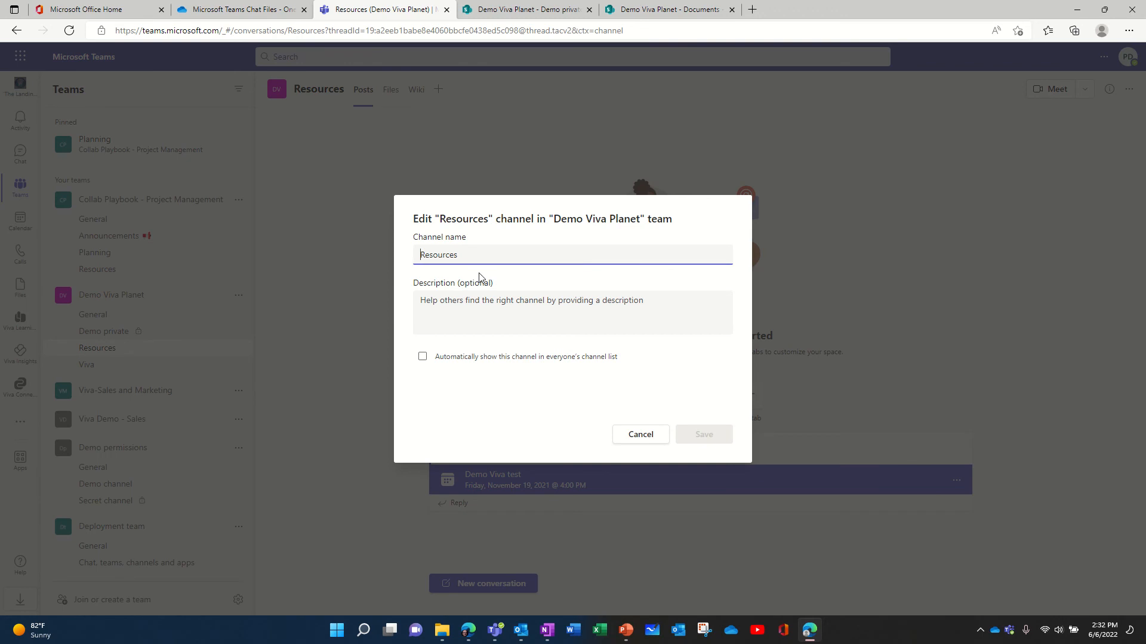
Try adding a face emoji and the word New to the Resources channel name.
key("super+period")
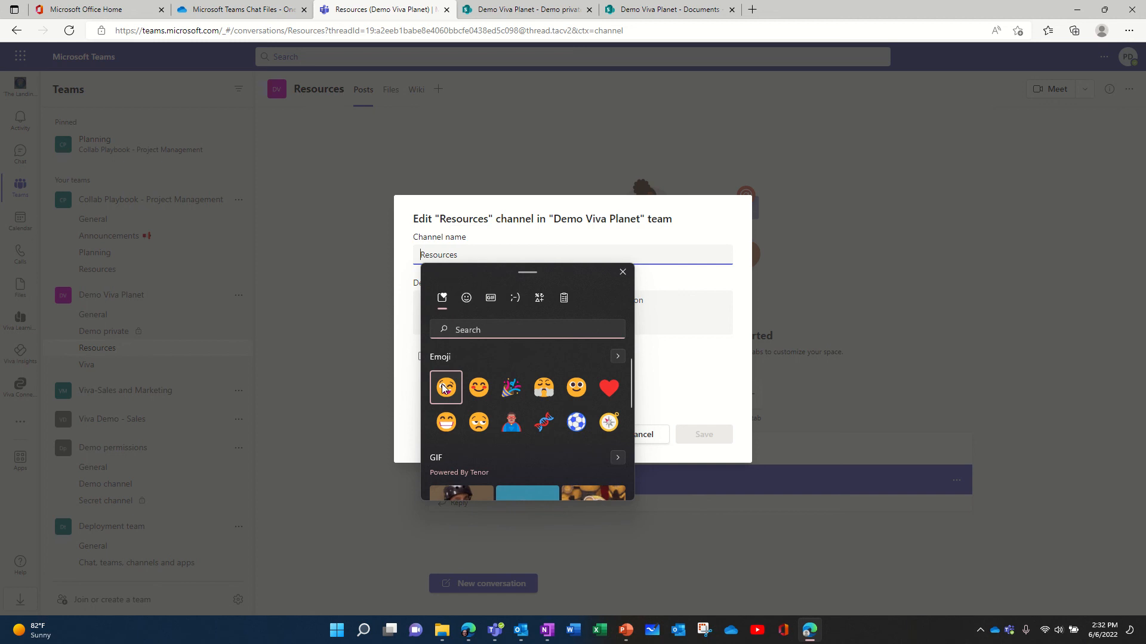
left_click(444, 388)
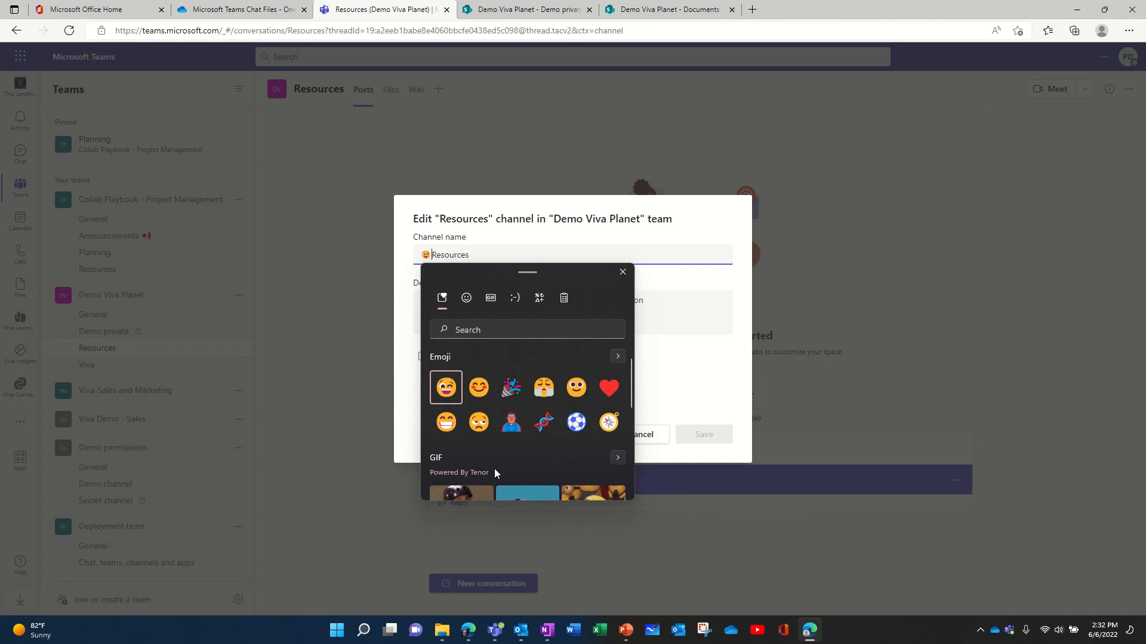
left_click(622, 273)
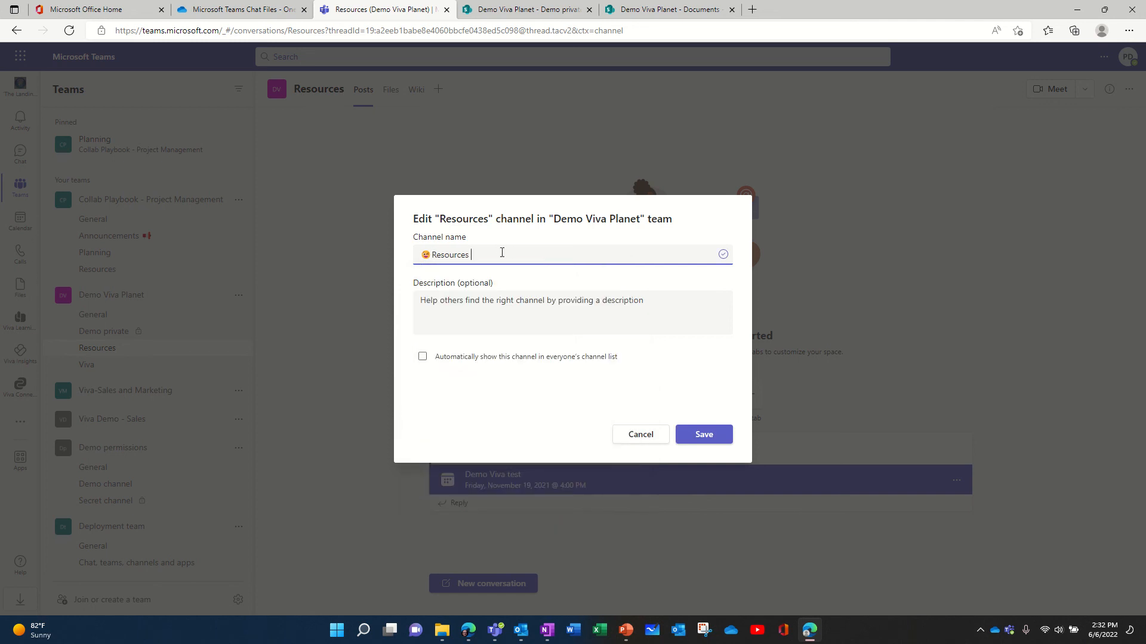
type("New")
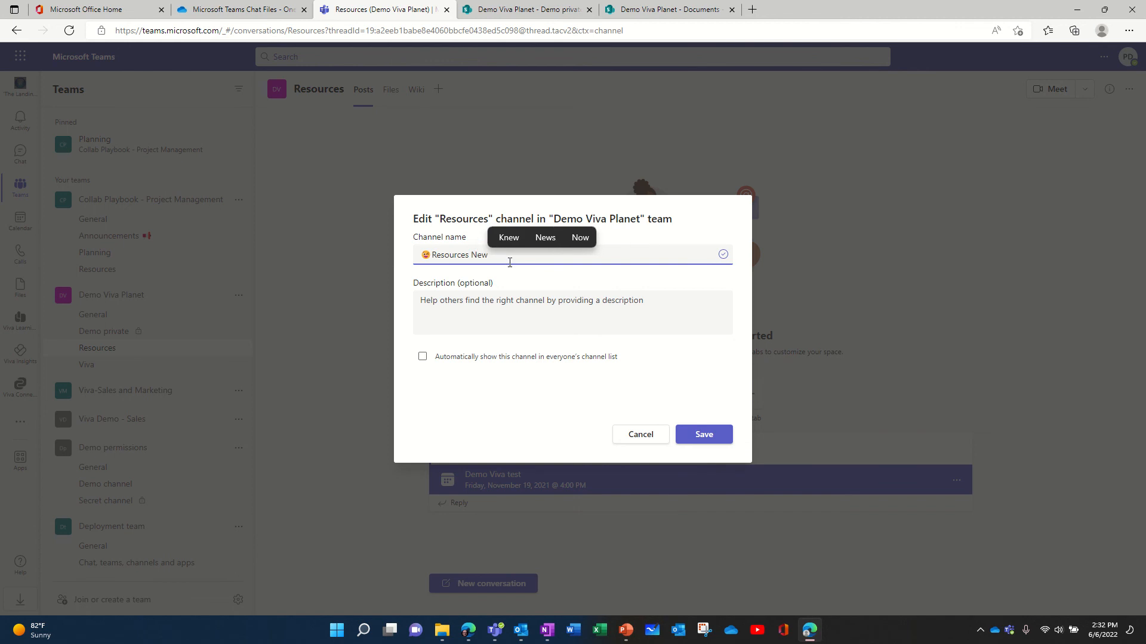
key("BackSpace")
key("BackSpace")
key("BackSpace")
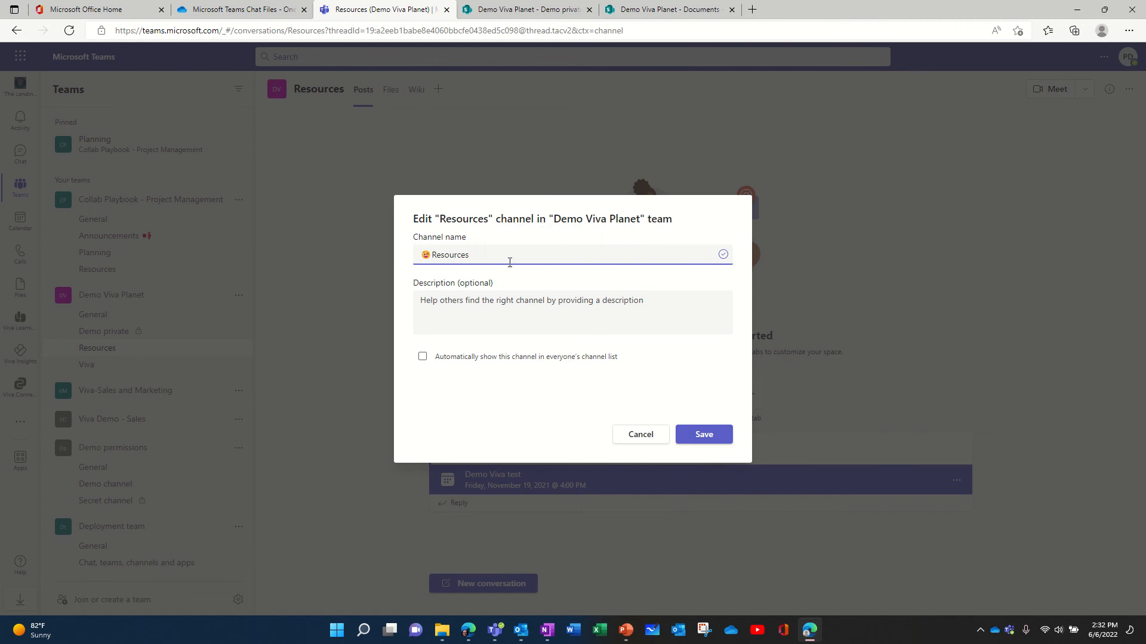
Rename the Resources channel to end with the NEW emoji, removing the earlier emoji, and save.
key("super+period")
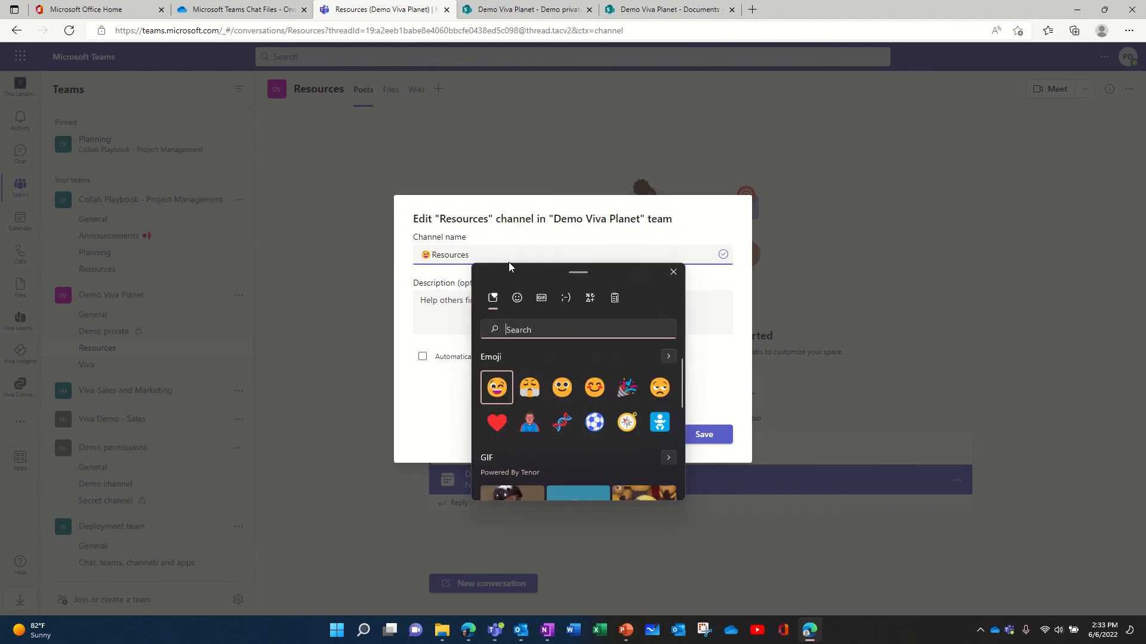
type("new")
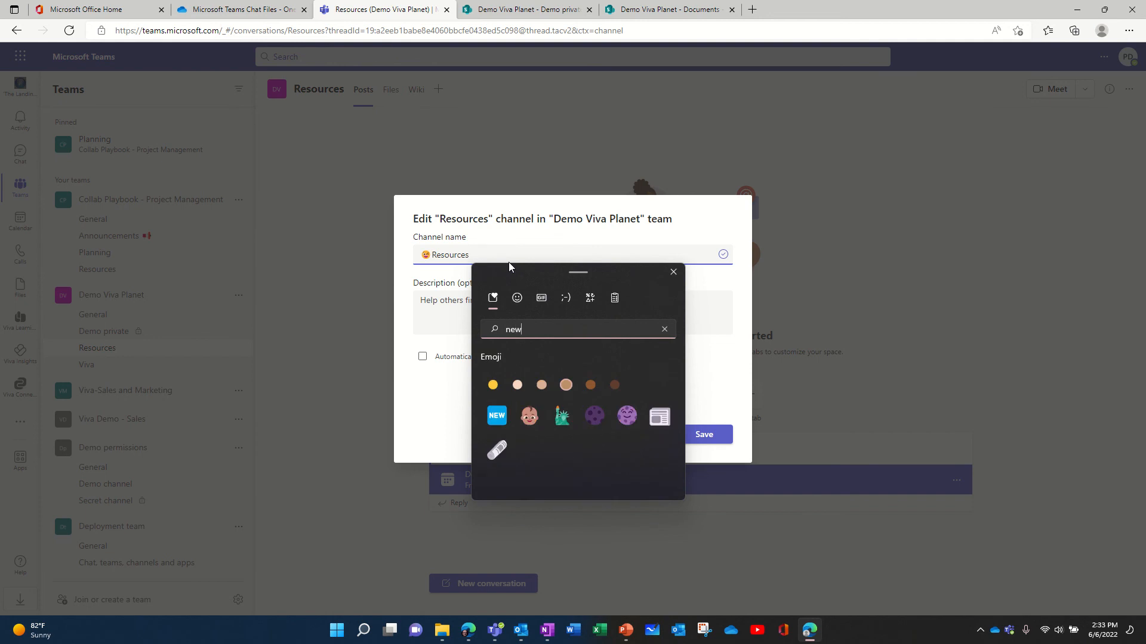
left_click(499, 419)
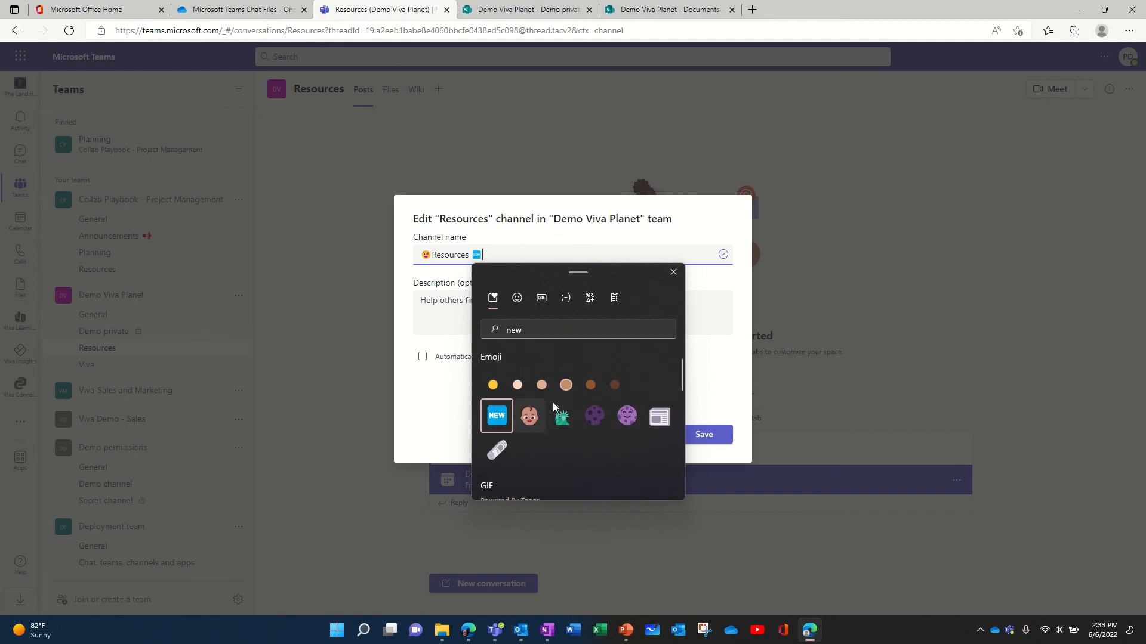
left_click(673, 272)
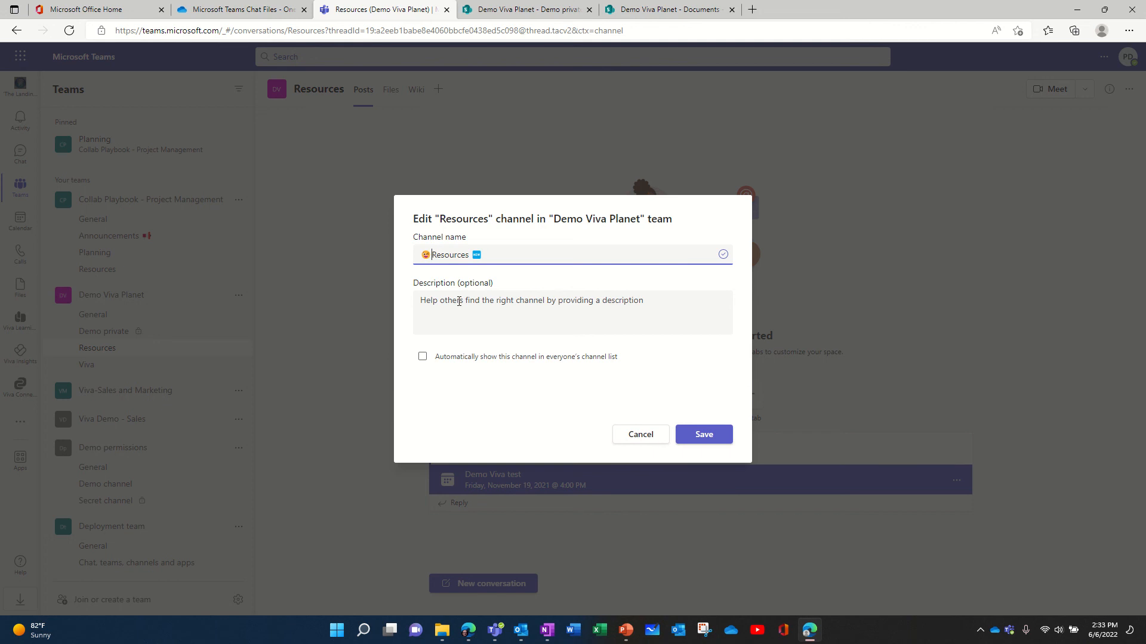
key("BackSpace")
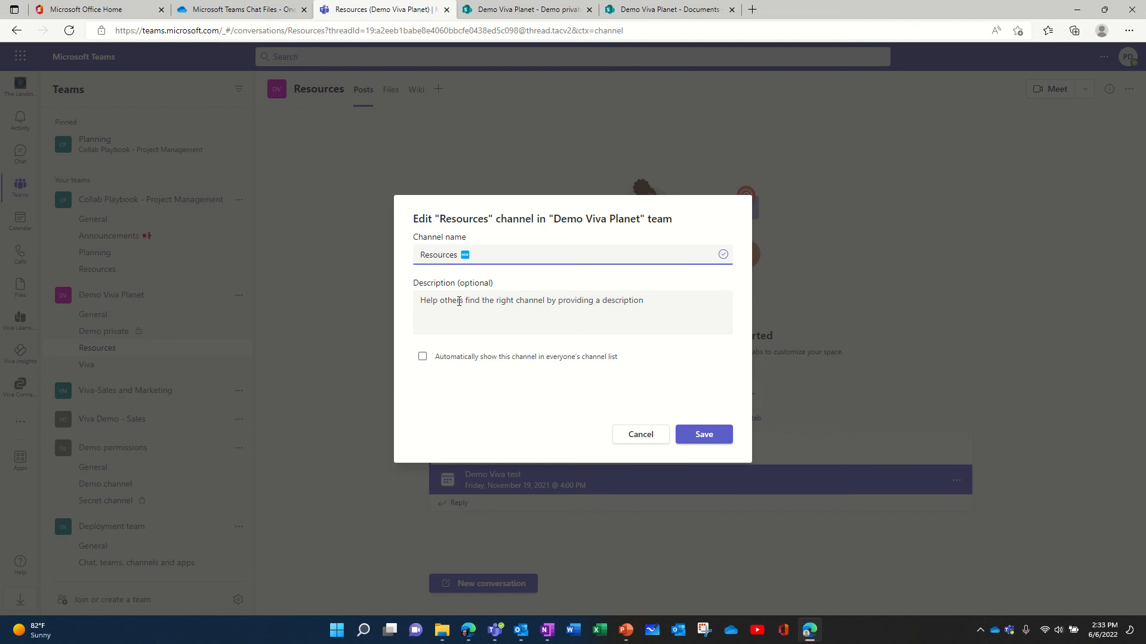
left_click(714, 437)
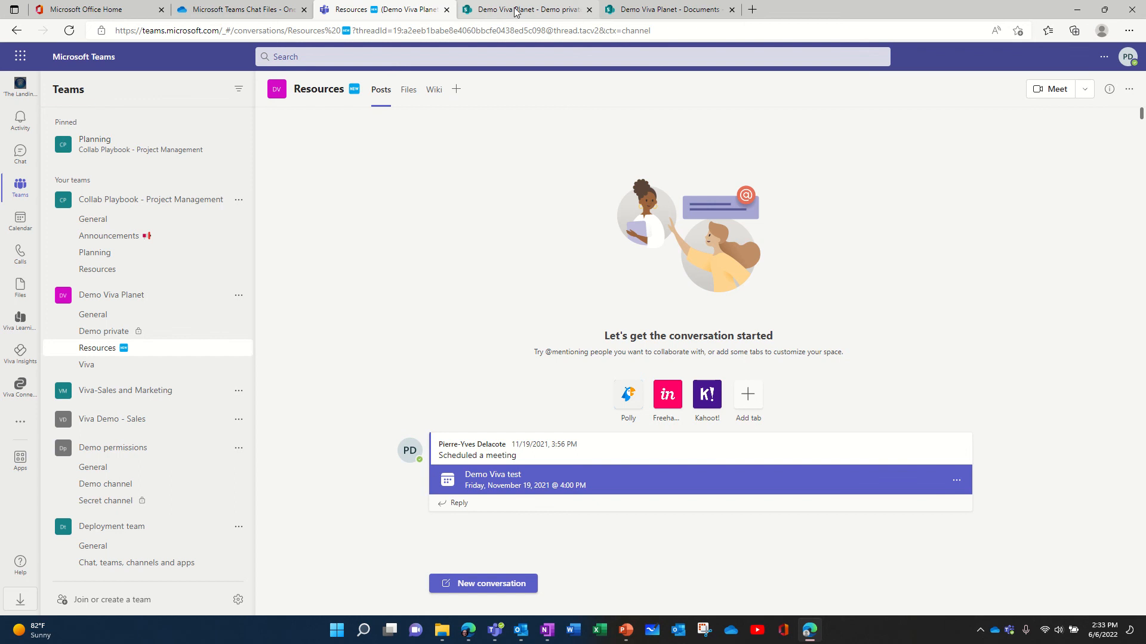
Reload the Demo Viva Planet document library in SharePoint and open the Resources channel folder.
left_click(547, 16)
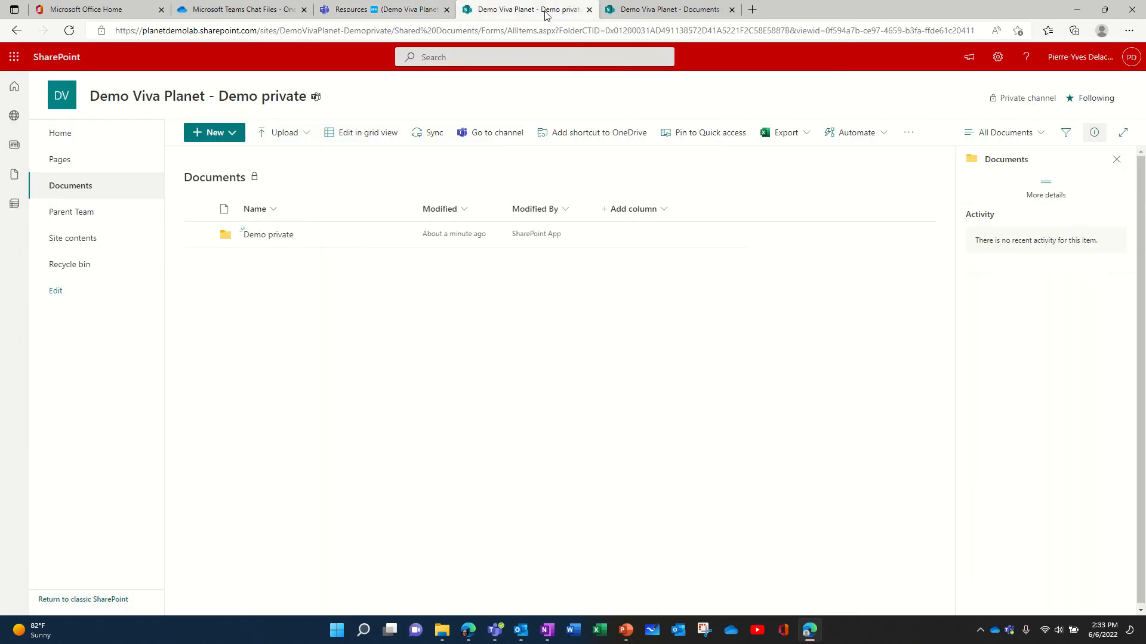
left_click(654, 17)
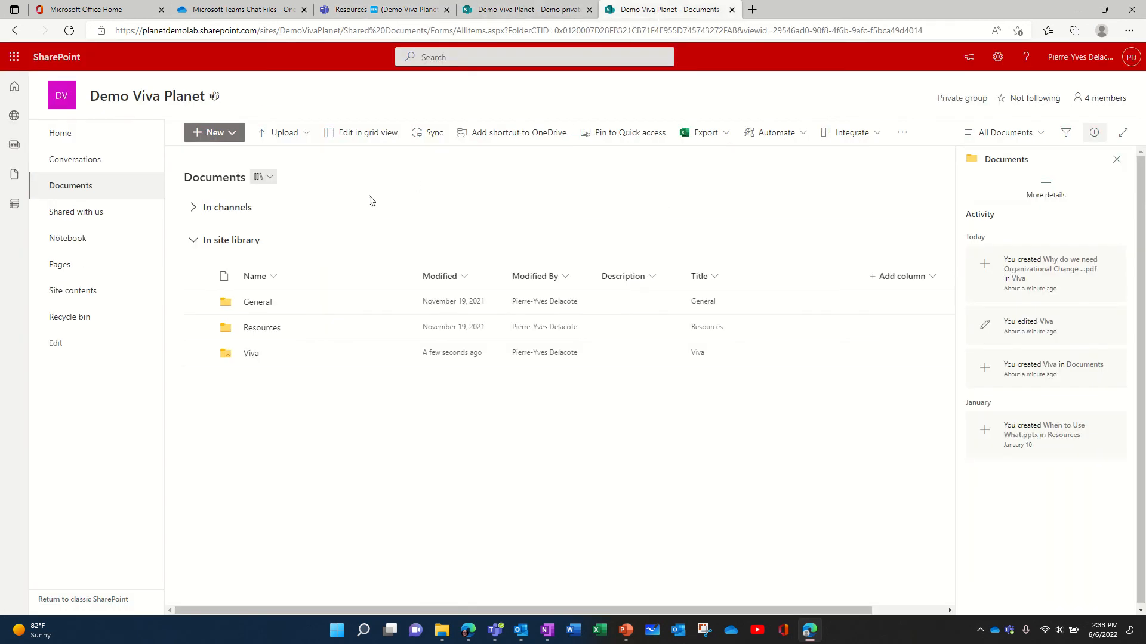
left_click(69, 30)
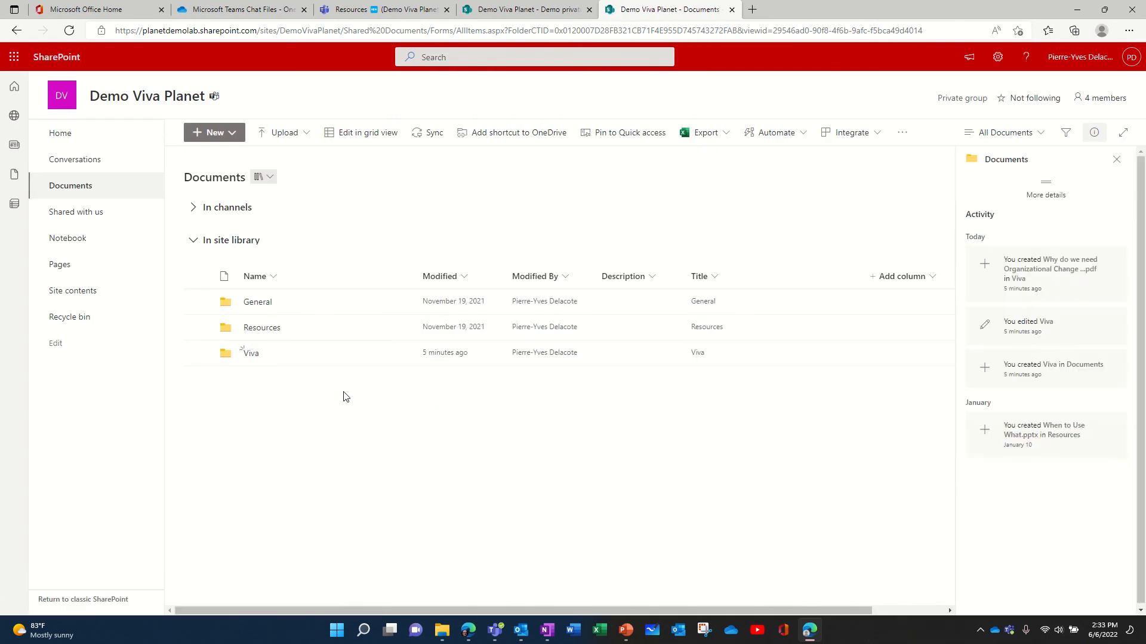
left_click(259, 329)
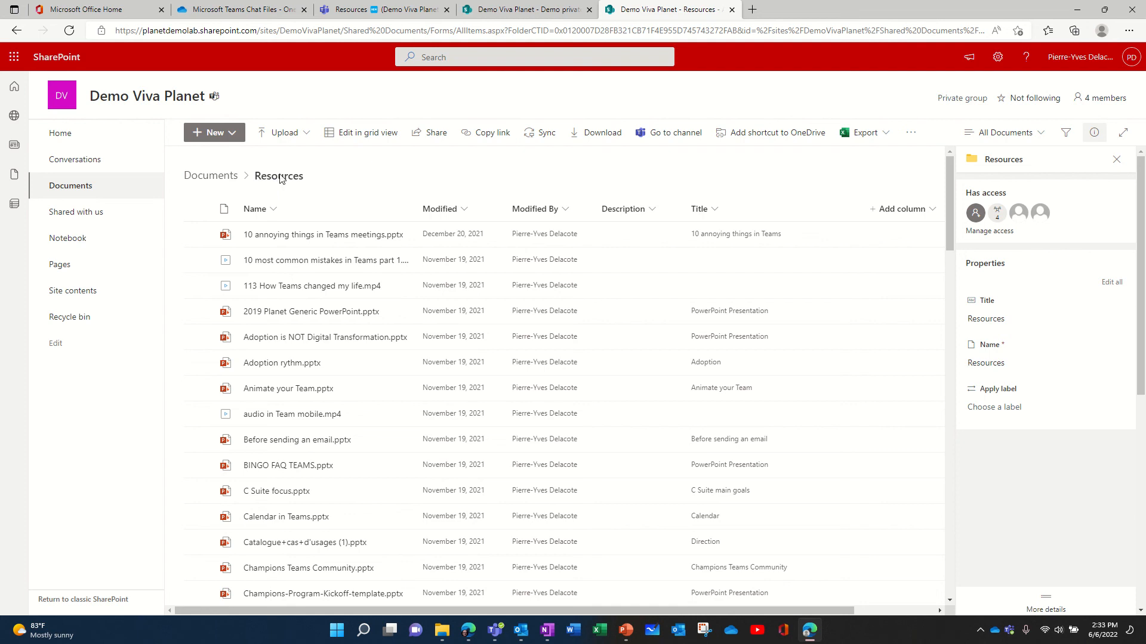
Rename the Viva channel of the Demo Viva Planet team to "Viva Demo".
left_click(351, 12)
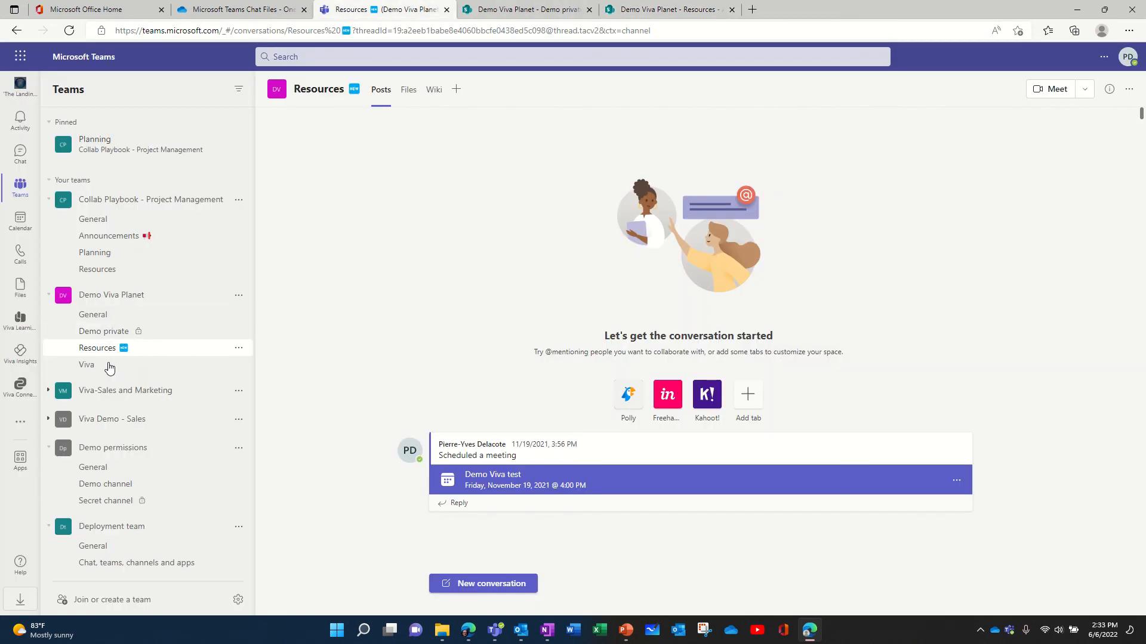
left_click(134, 368)
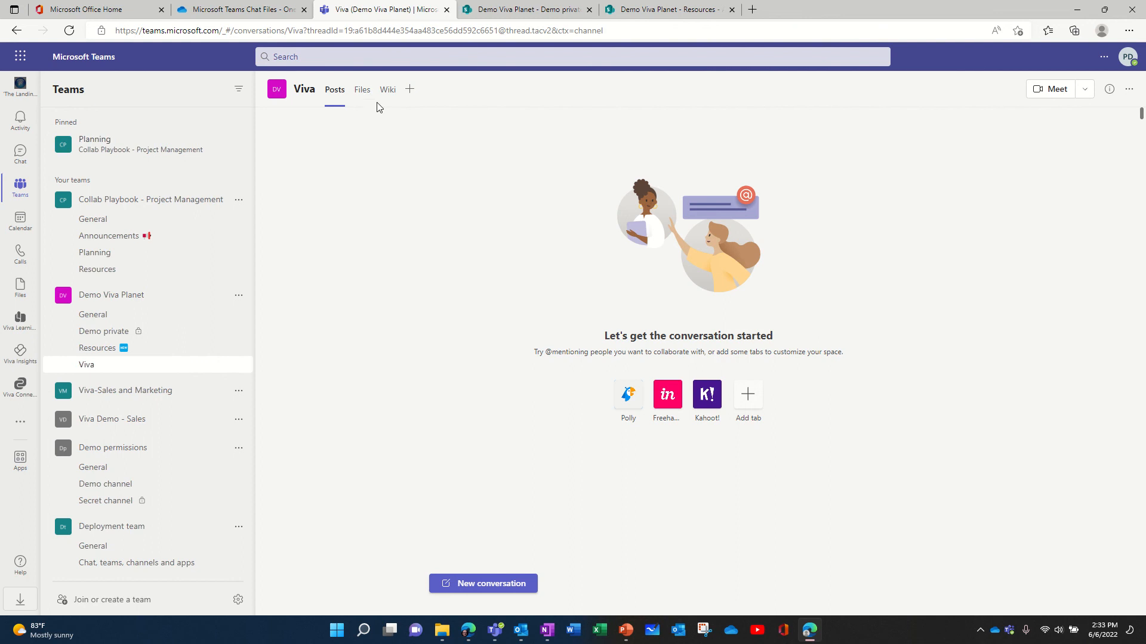
left_click(238, 365)
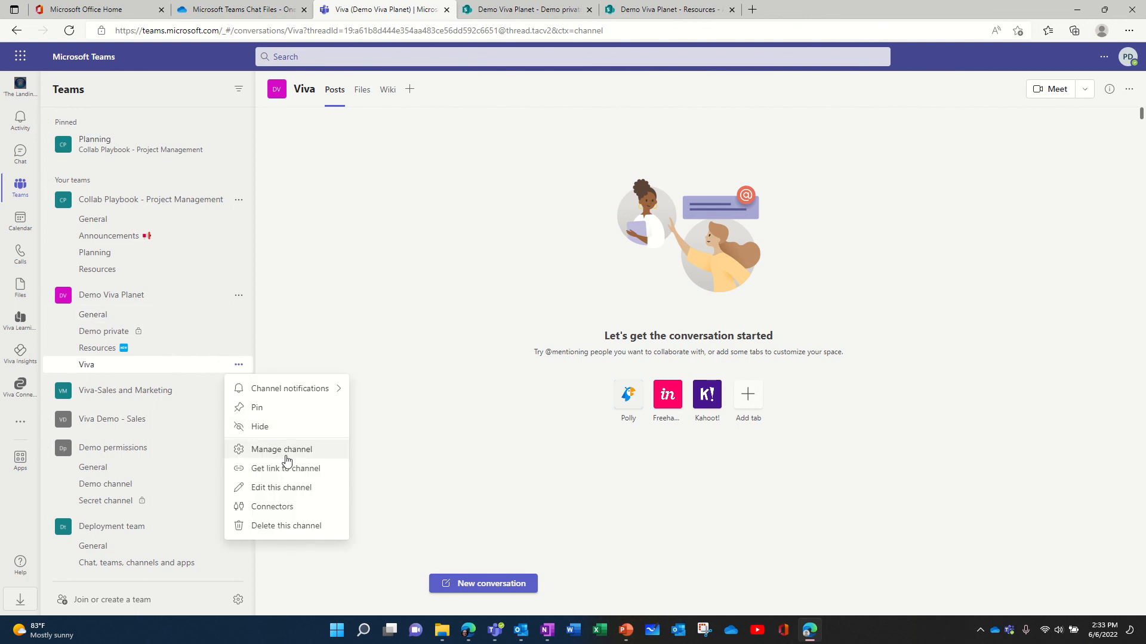
left_click(284, 487)
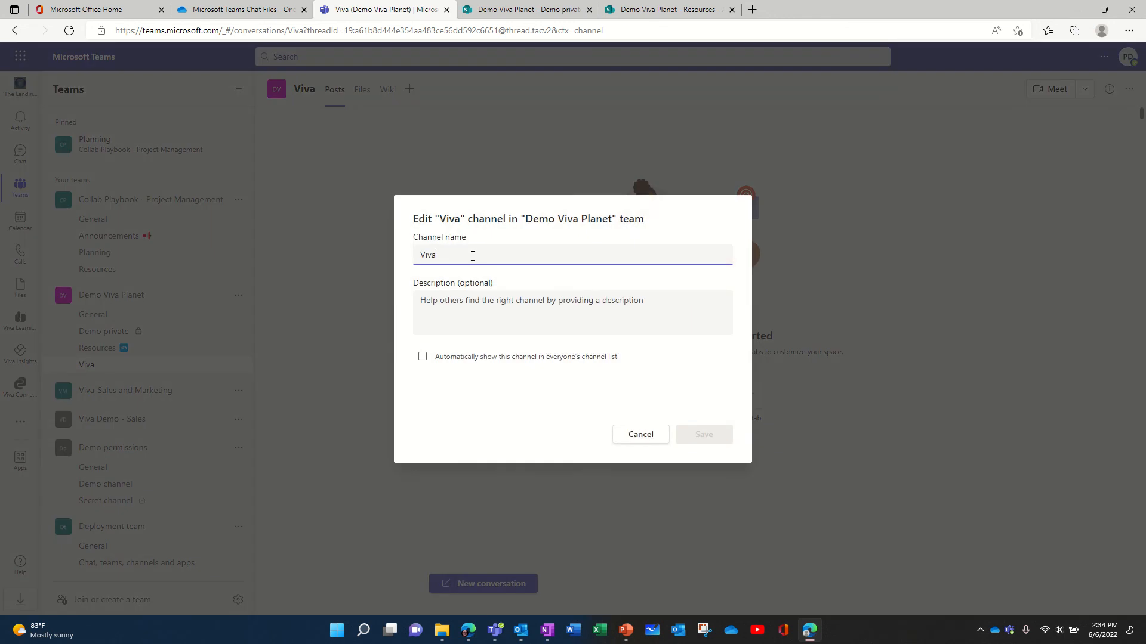
type("Demo")
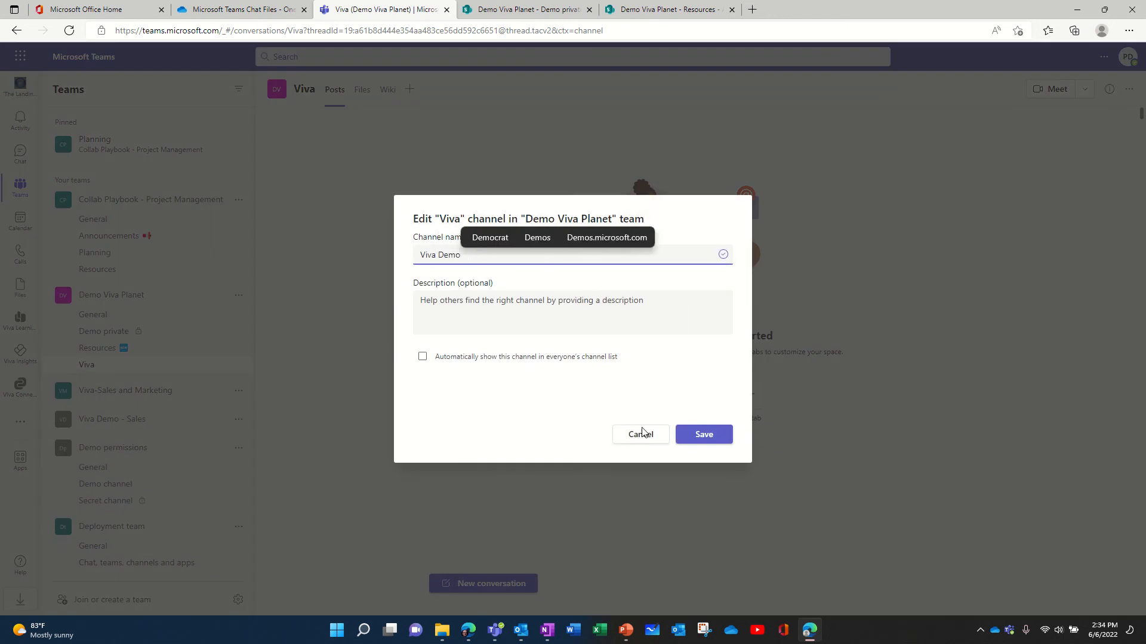
left_click(713, 435)
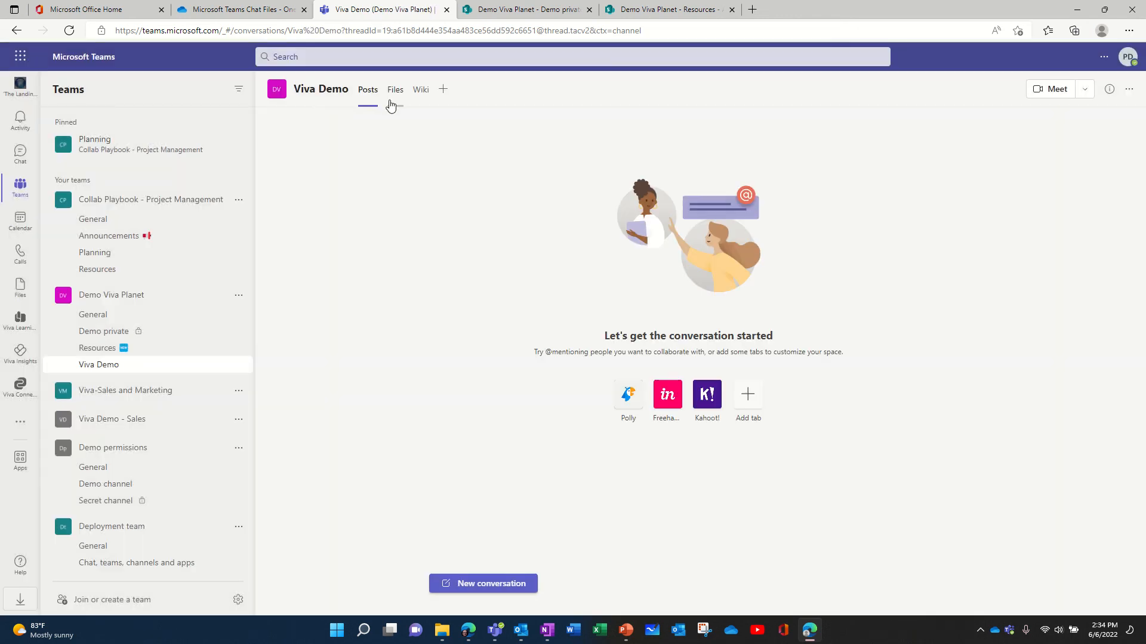
Open the Viva Demo channel's files, then open the Viva folder in the SharePoint document library.
left_click(395, 97)
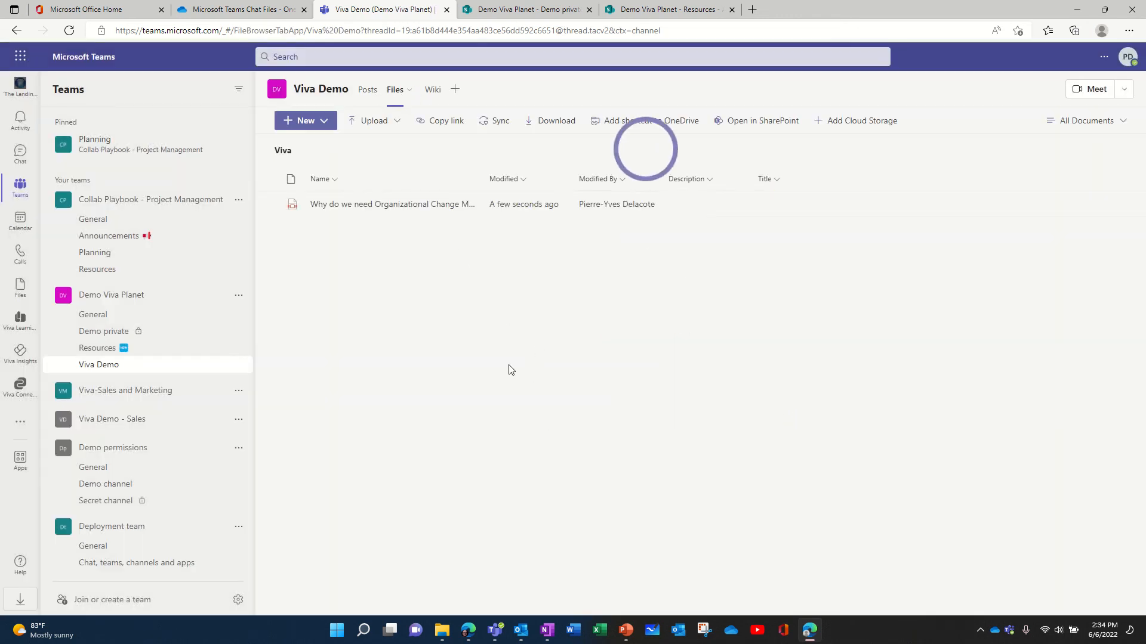
left_click(655, 13)
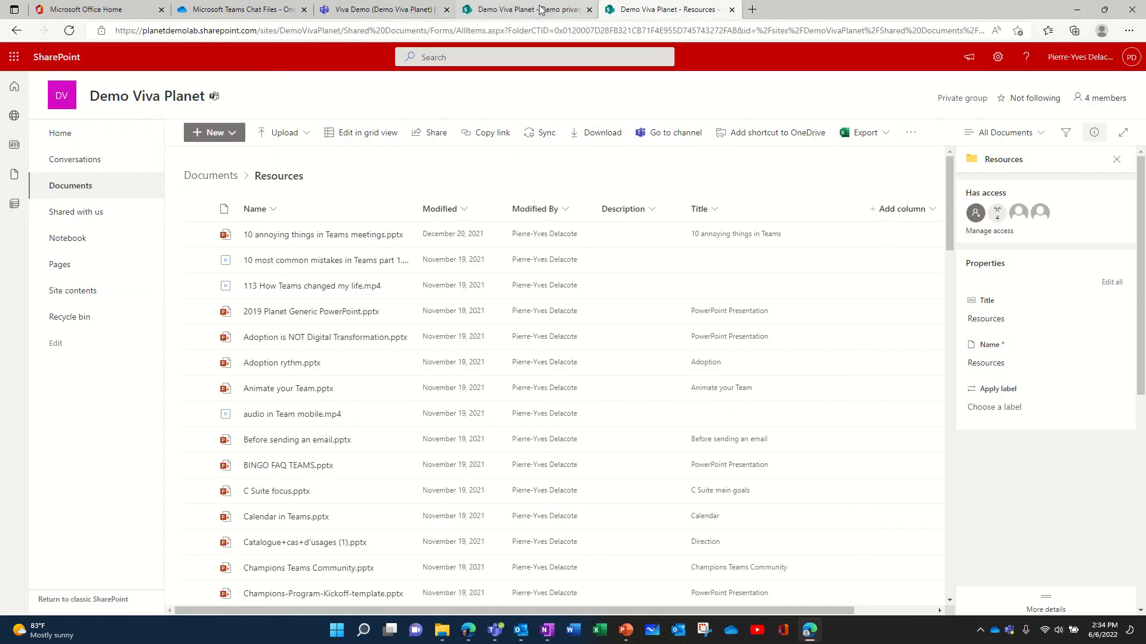
left_click(224, 176)
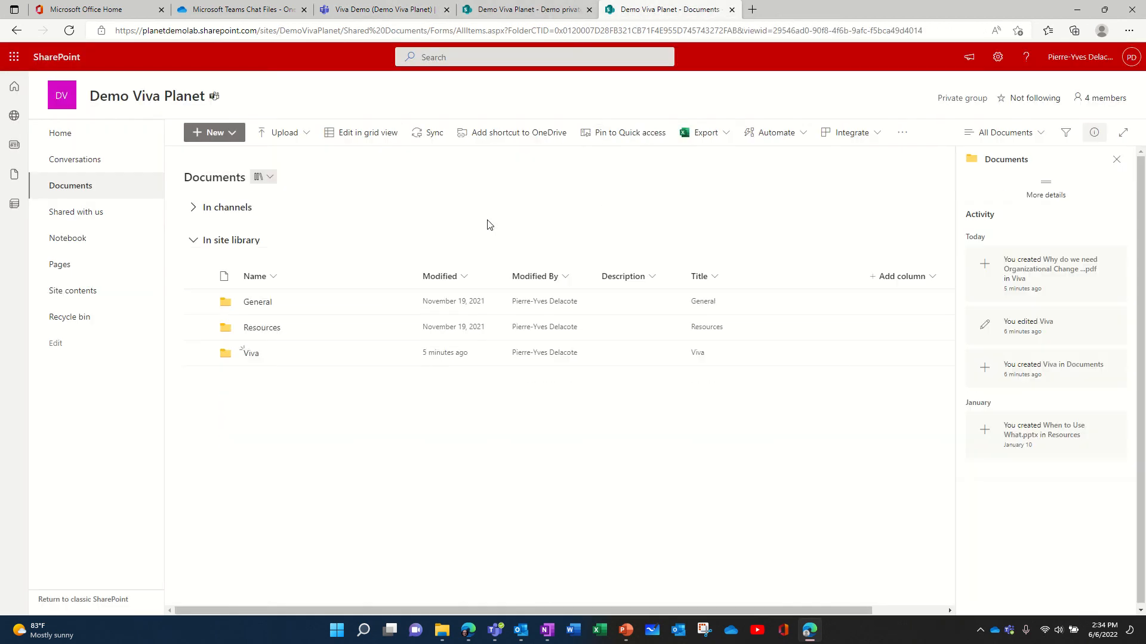
left_click(252, 357)
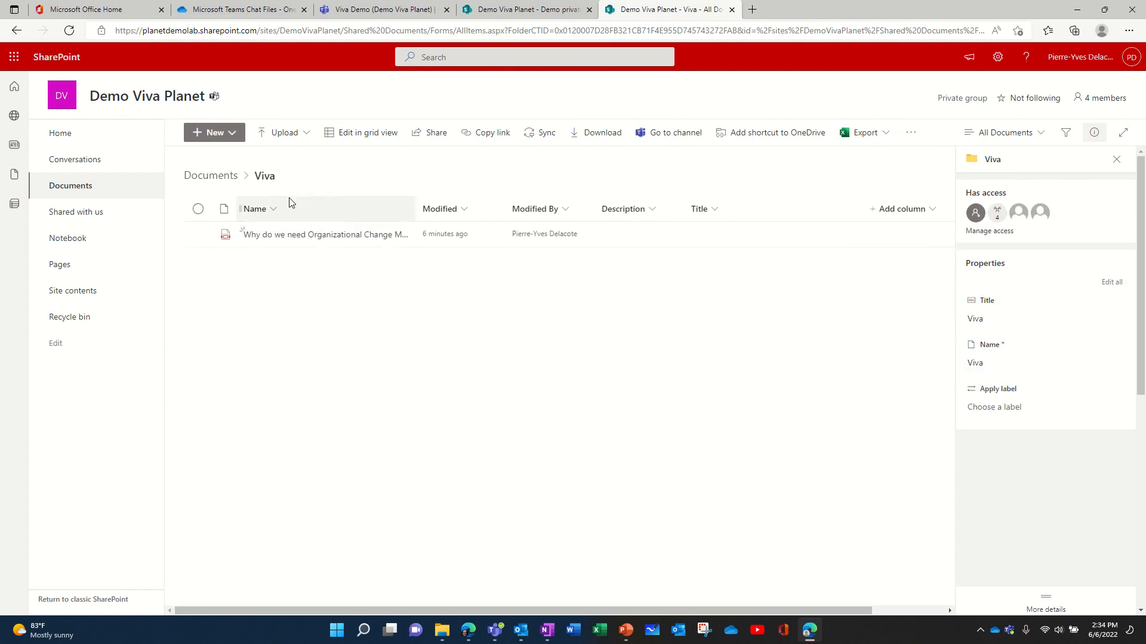
left_click(231, 178)
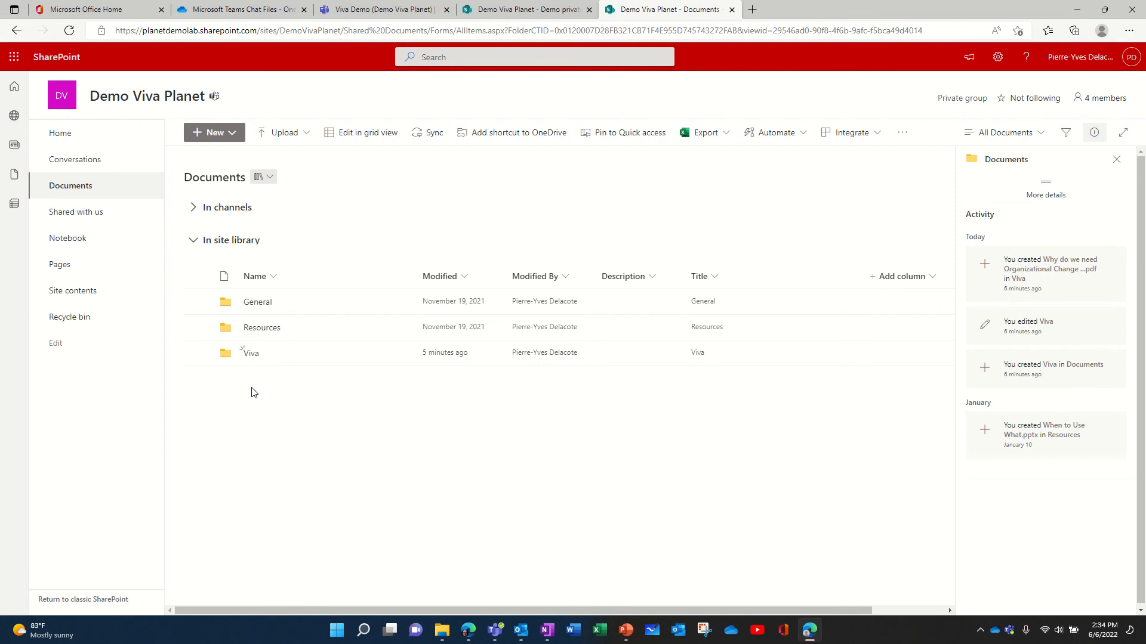
left_click(251, 353)
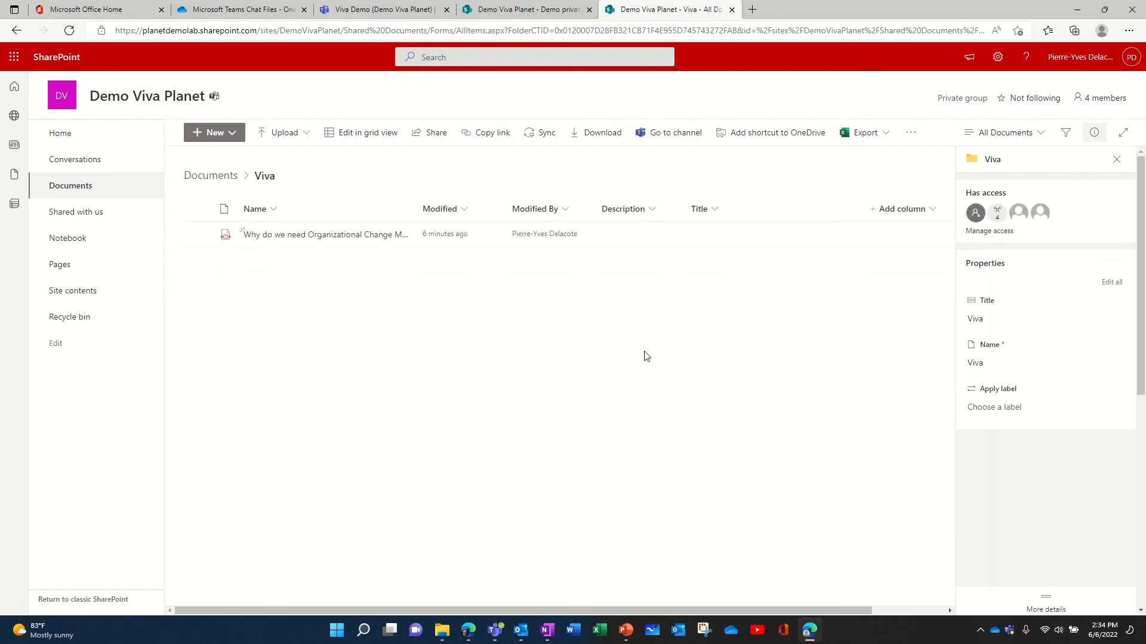
Review who has access to the Viva folder, then close the access panel.
left_click(1002, 237)
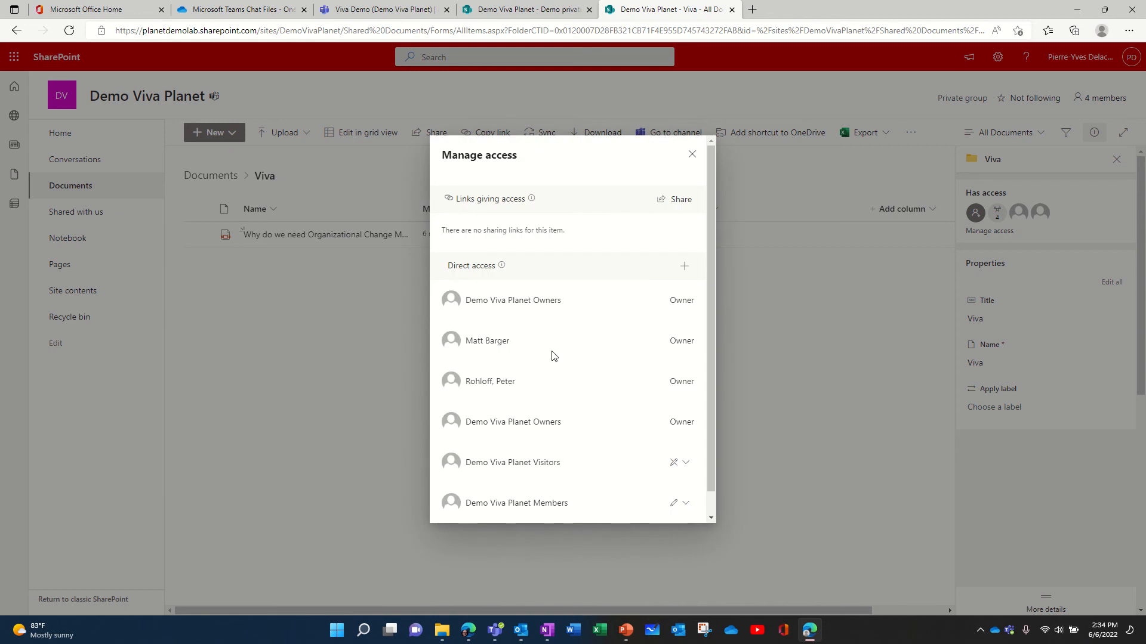
scroll(552, 355, "down", 1)
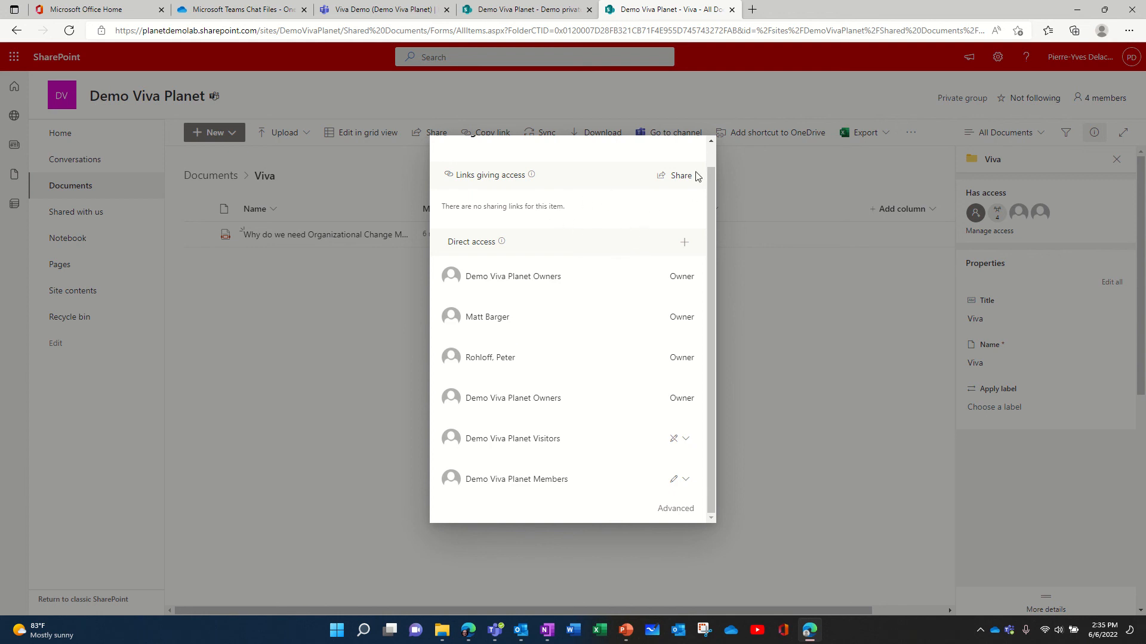
left_click(320, 282)
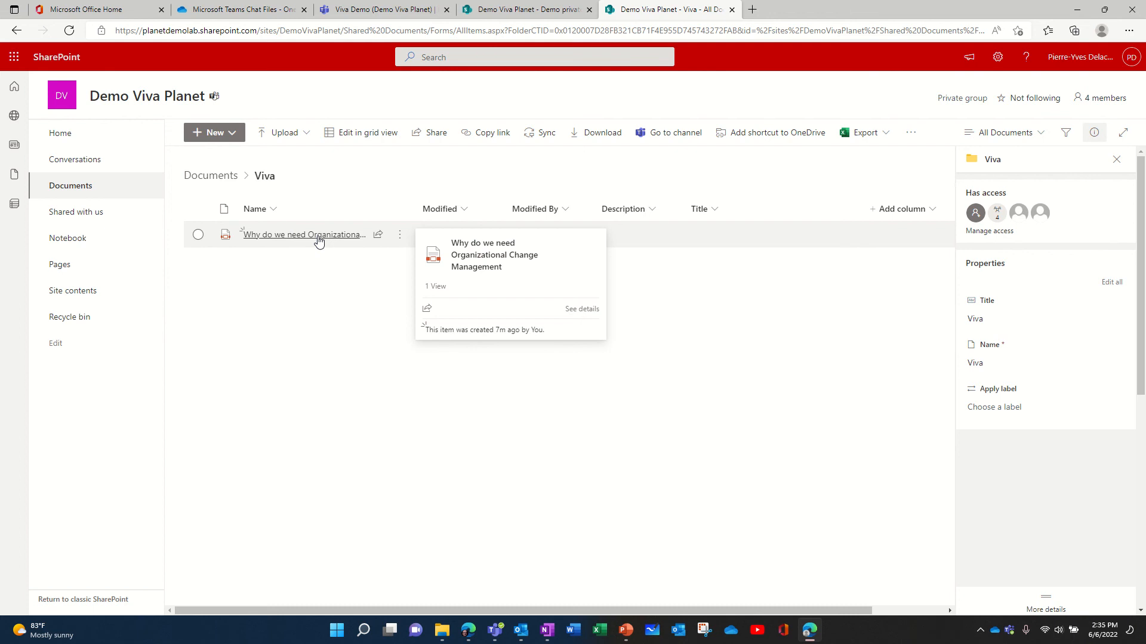
Try sharing the Why do we need Organizational Change Management PDF with a colleague, then close the dialog unsent.
left_click(378, 234)
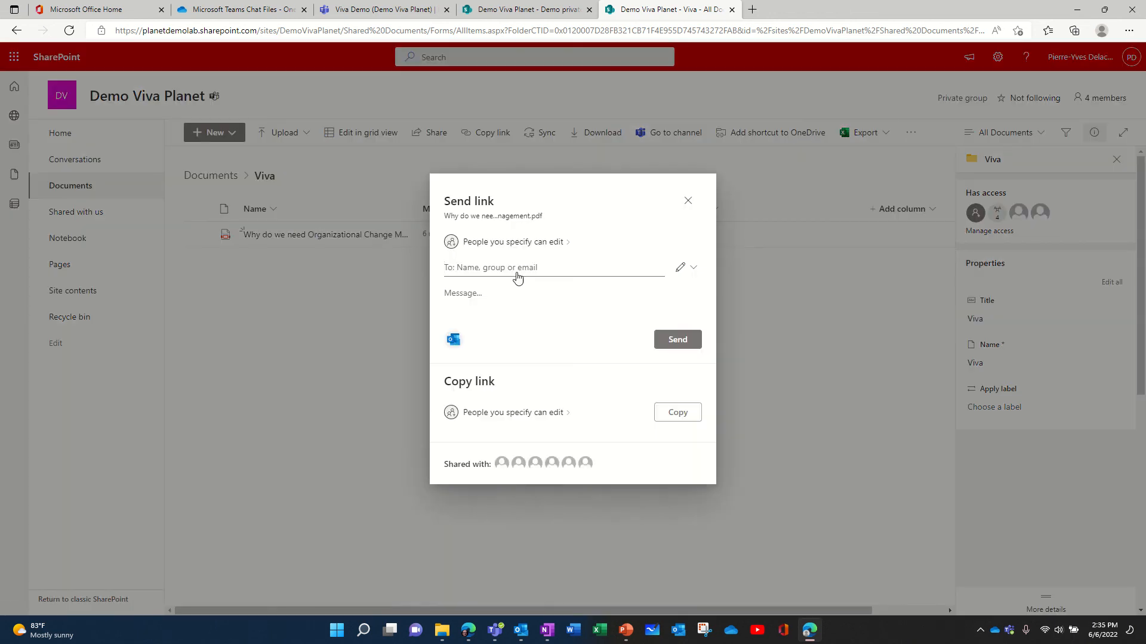
left_click(510, 268)
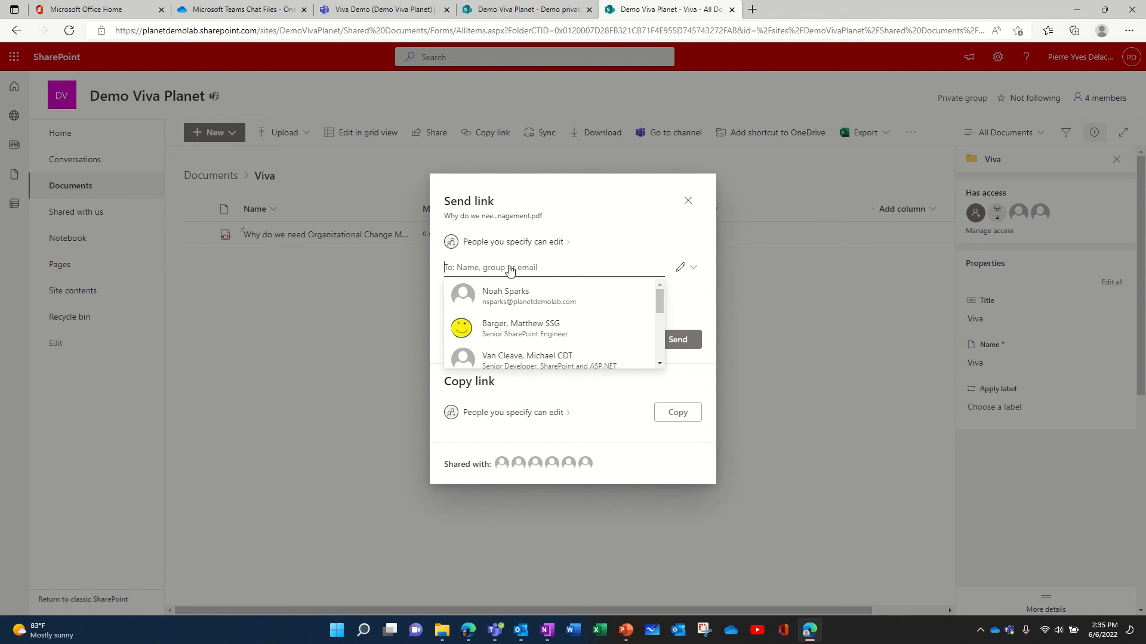
type("matt nev")
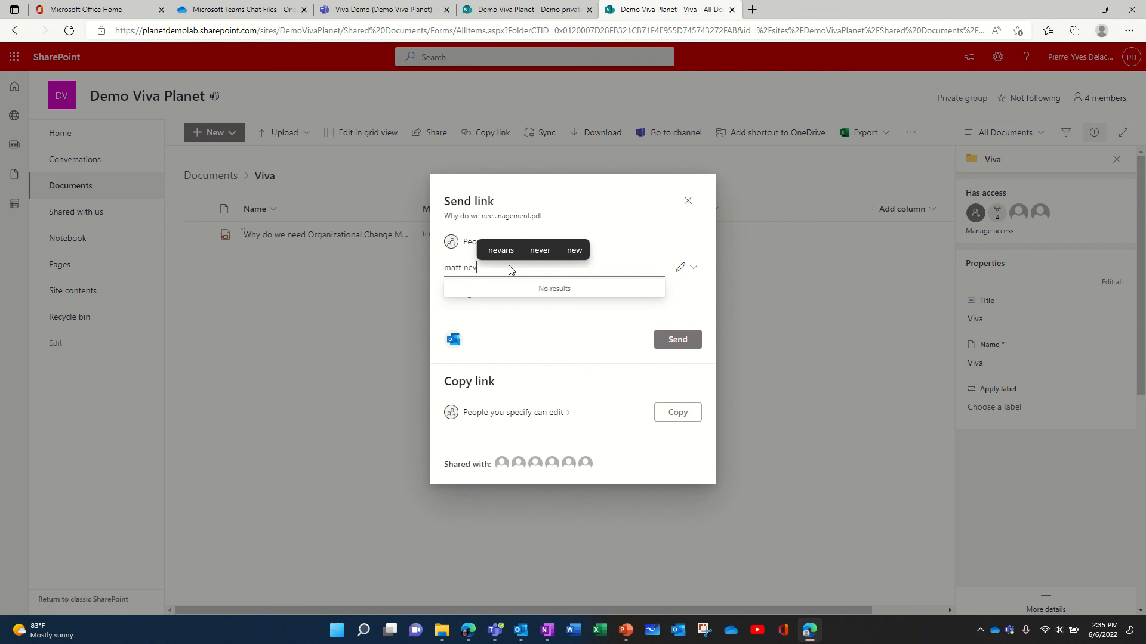
key("BackSpace")
key("BackSpace")
key("BackSpace")
key("BackSpace")
key("BackSpace")
key("BackSpace")
key("BackSpace")
key("BackSpace")
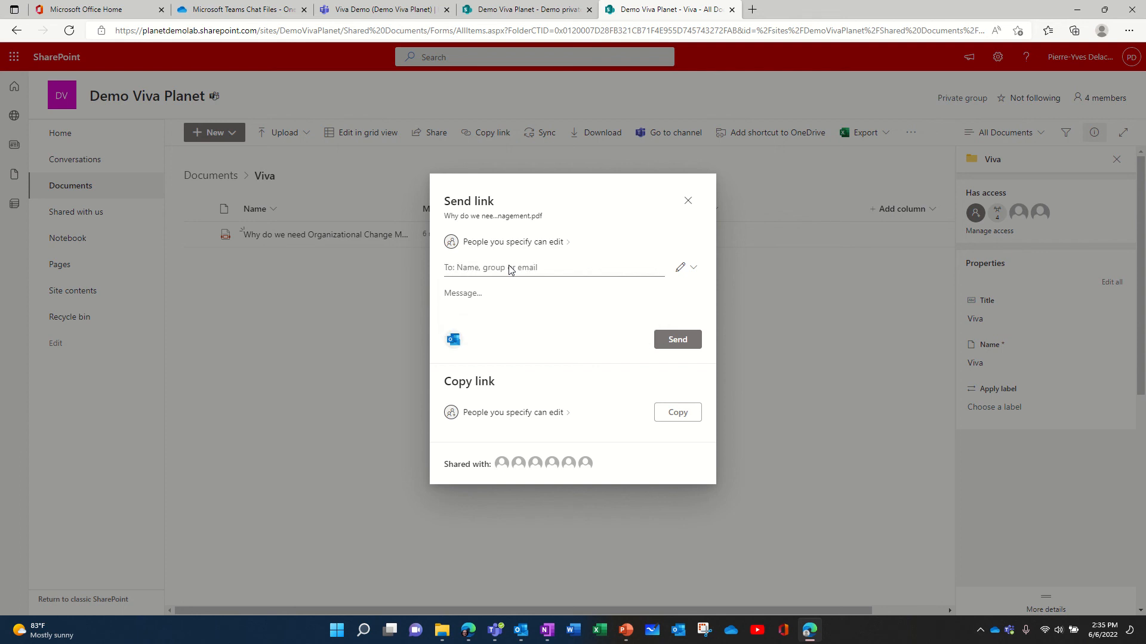
type("j")
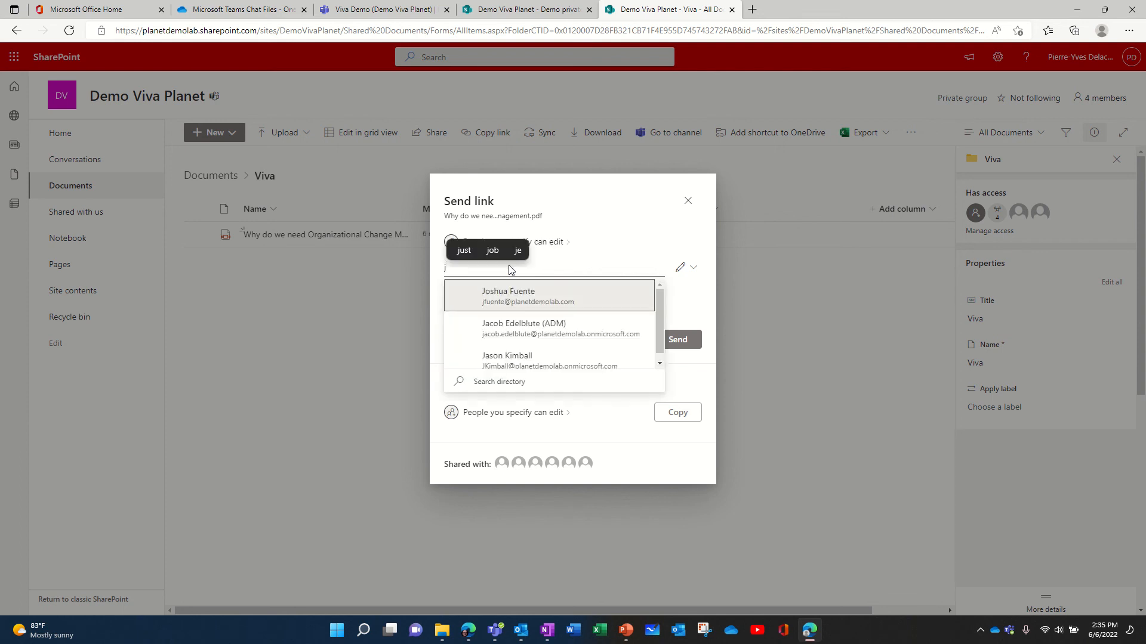
left_click(529, 296)
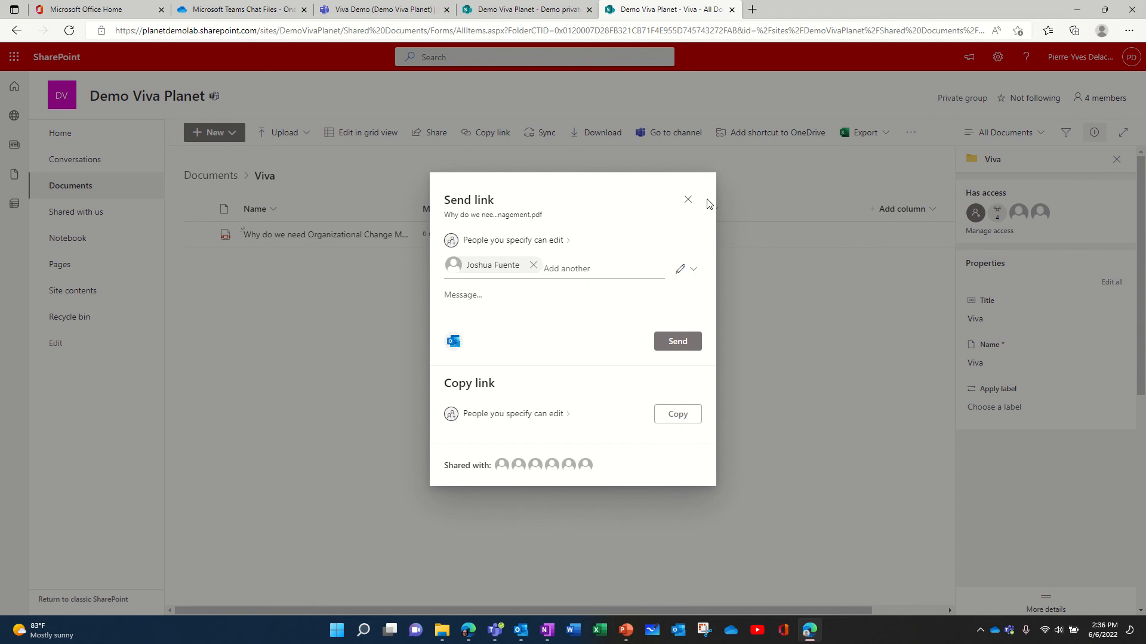
left_click(687, 200)
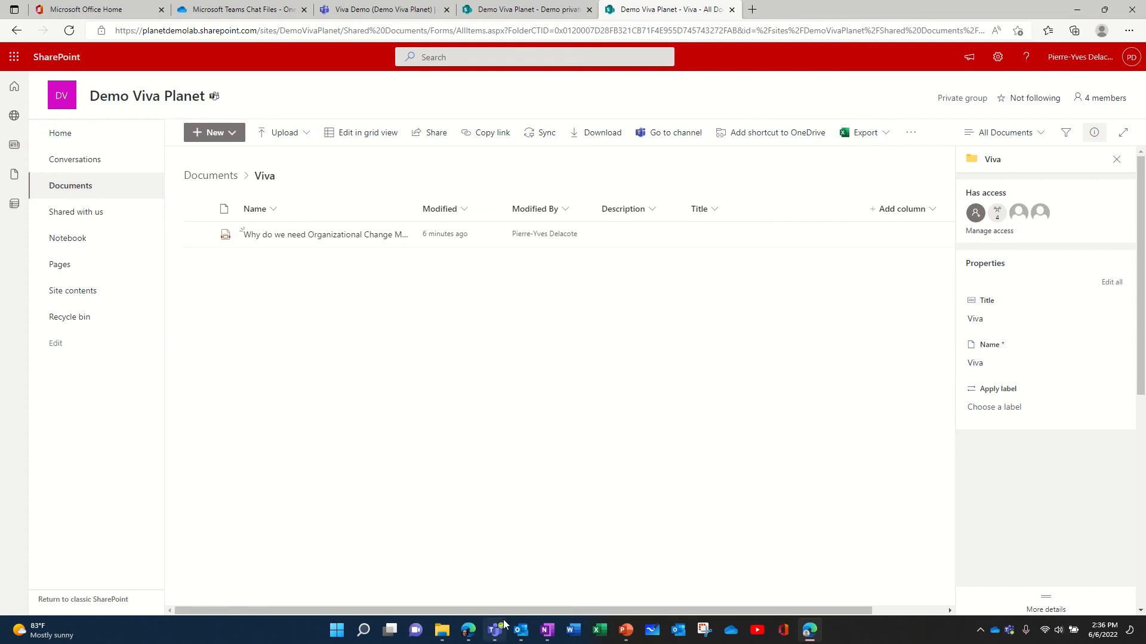
mouse_move(505, 624)
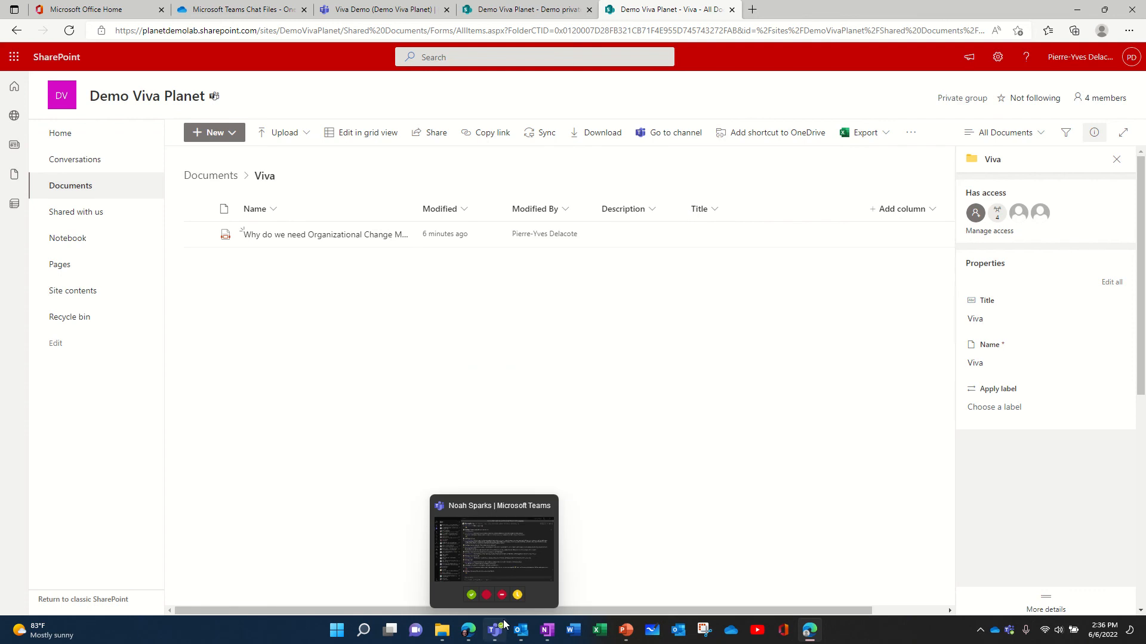